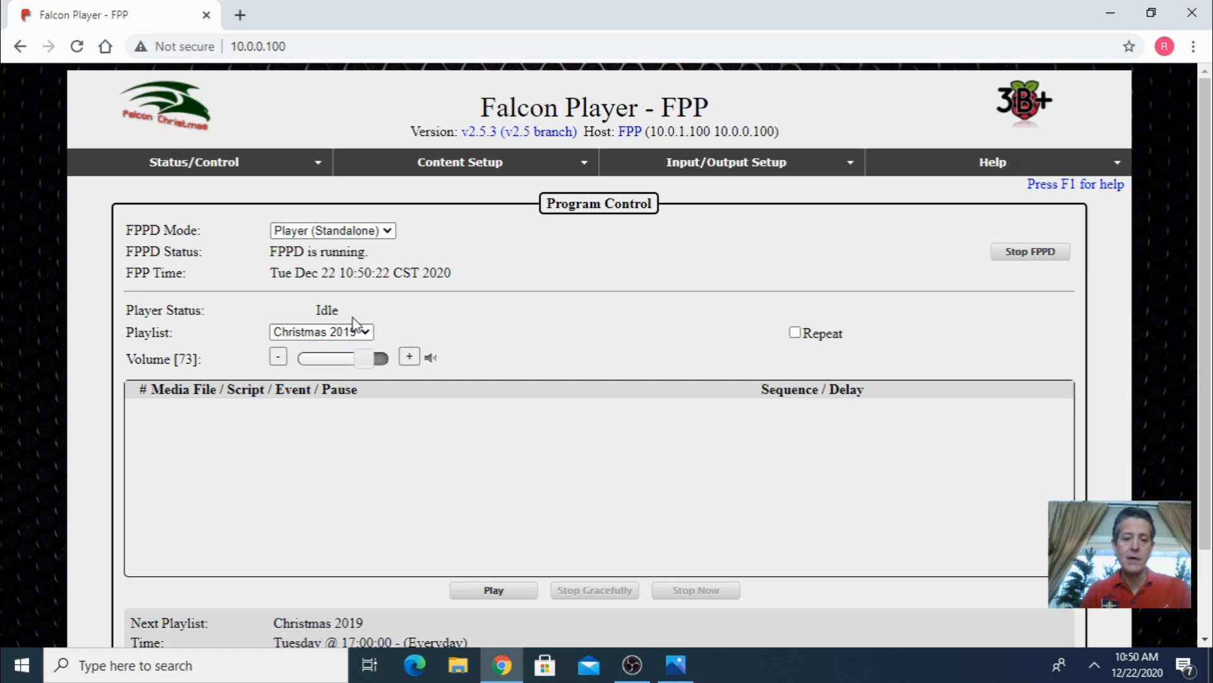
- Open the network configuration page from the status page
scroll(468, 345, down, 2)
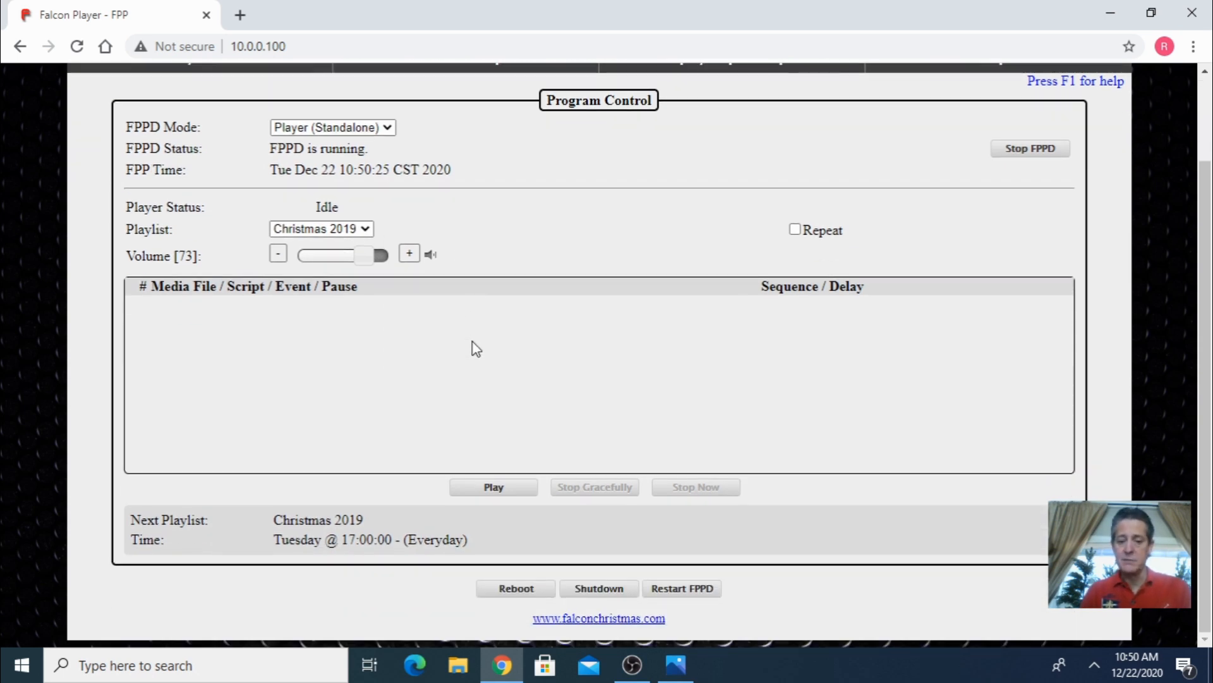
scroll(476, 348, up, 2)
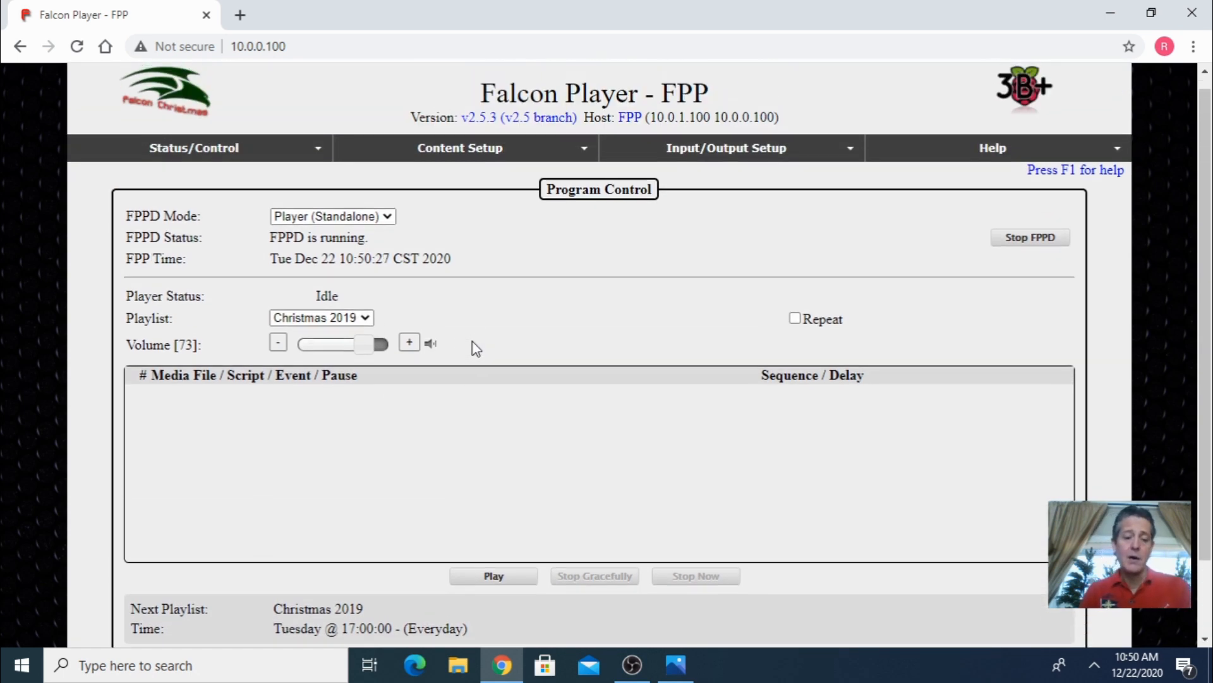
click(313, 153)
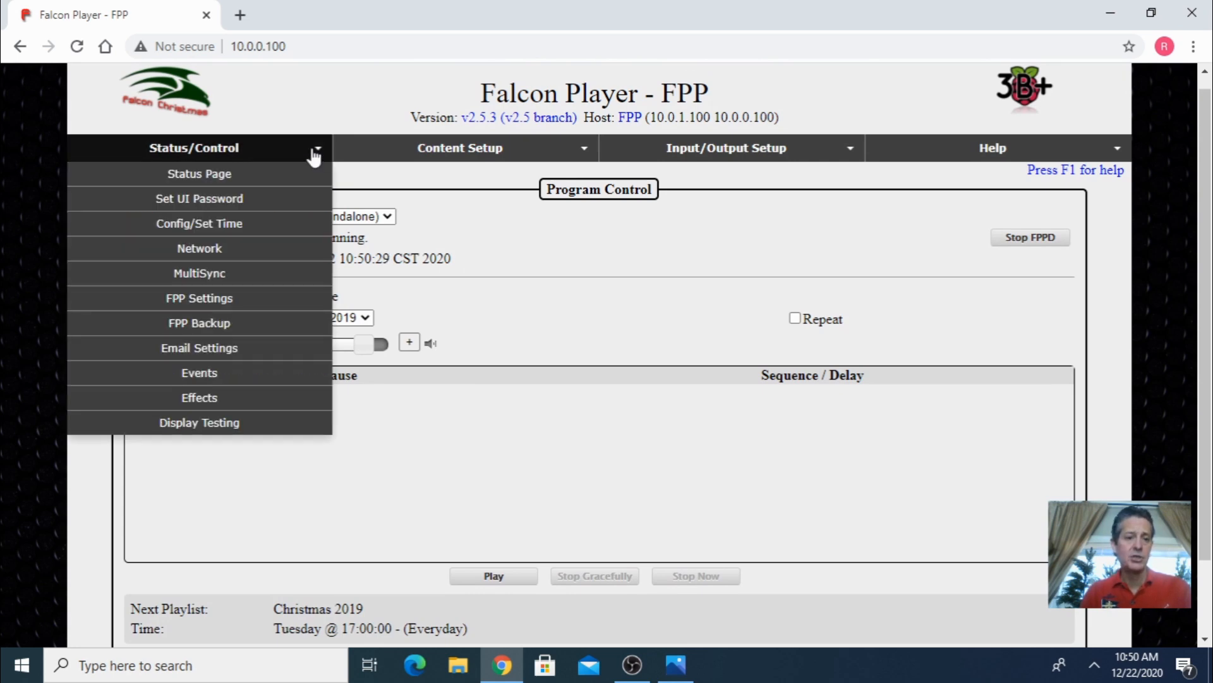
click(240, 255)
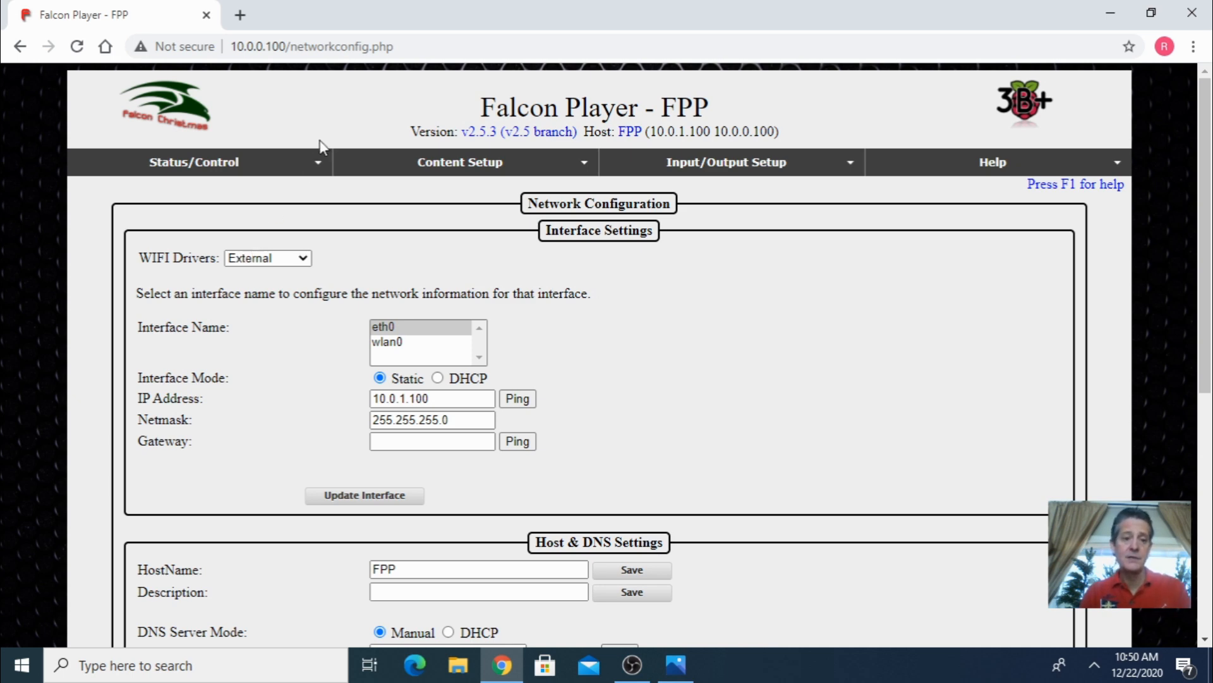
- Open the channel outputs page and review the E1.31 / ArtNet universe list
click(316, 169)
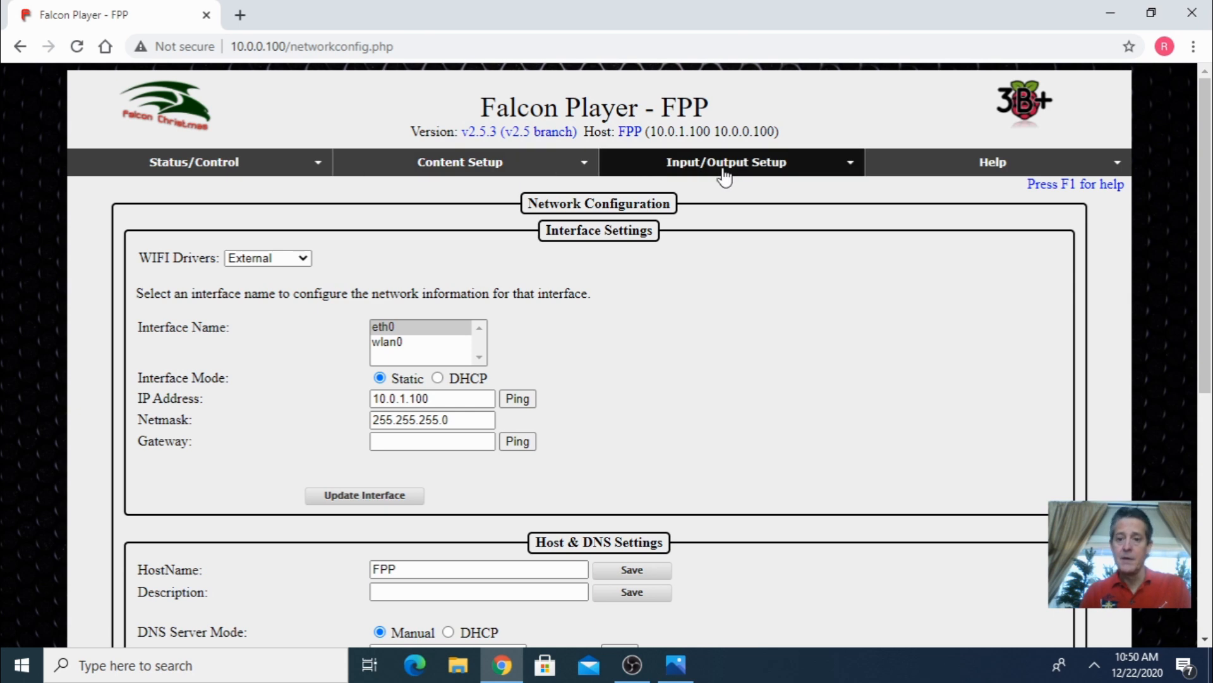
mouse_move(746, 171)
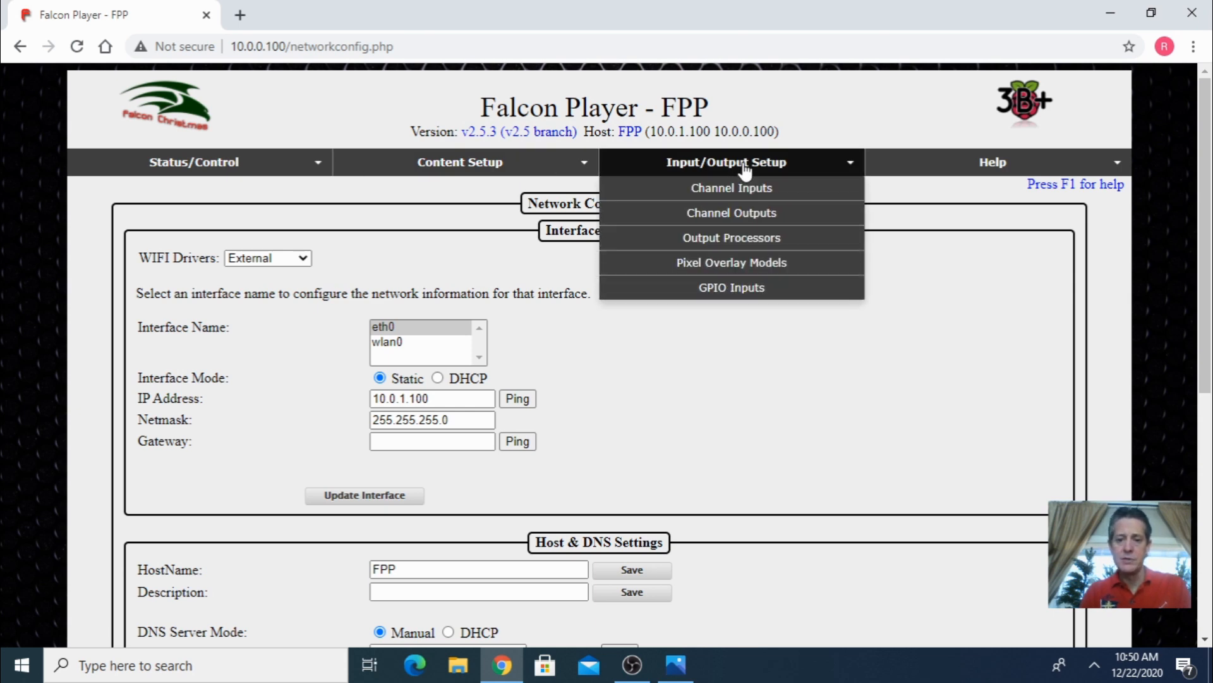
click(746, 215)
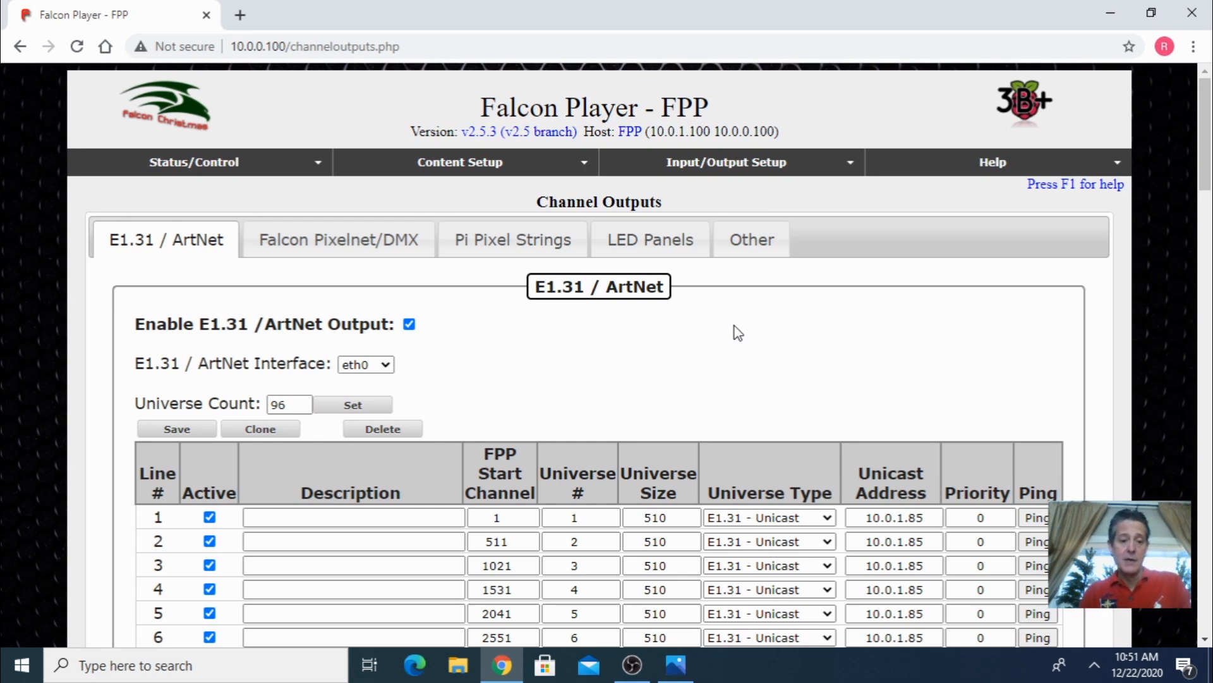
scroll(738, 333, down, 15)
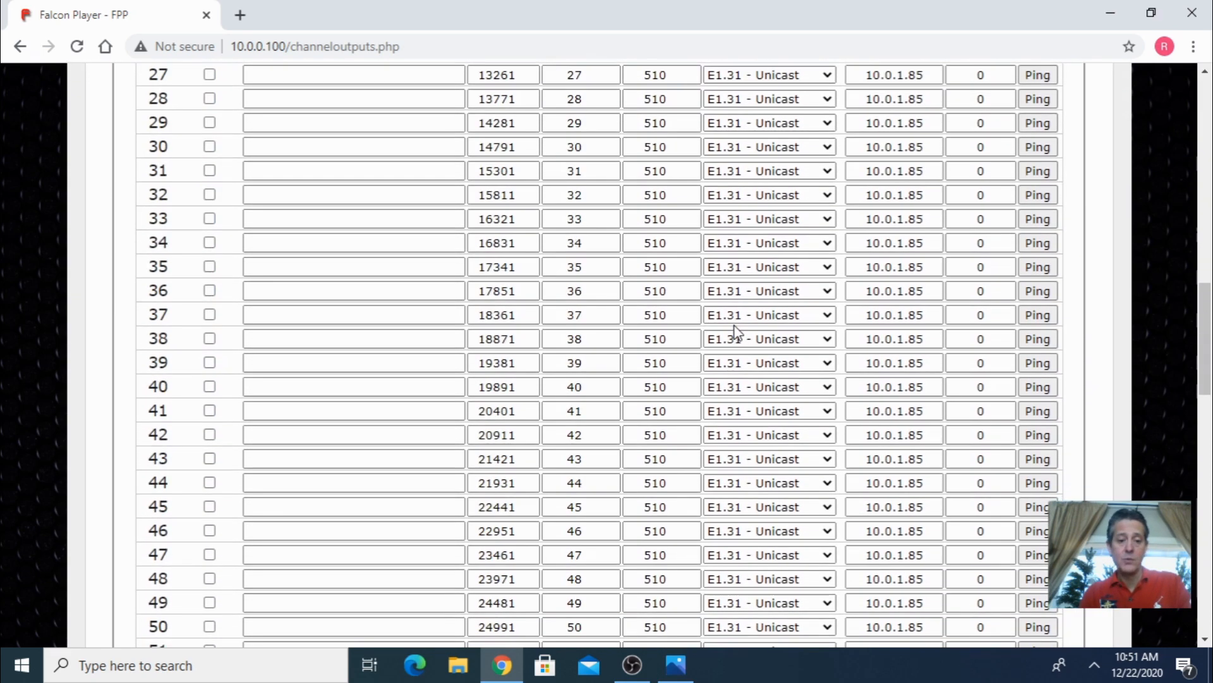
scroll(736, 330, down, 20)
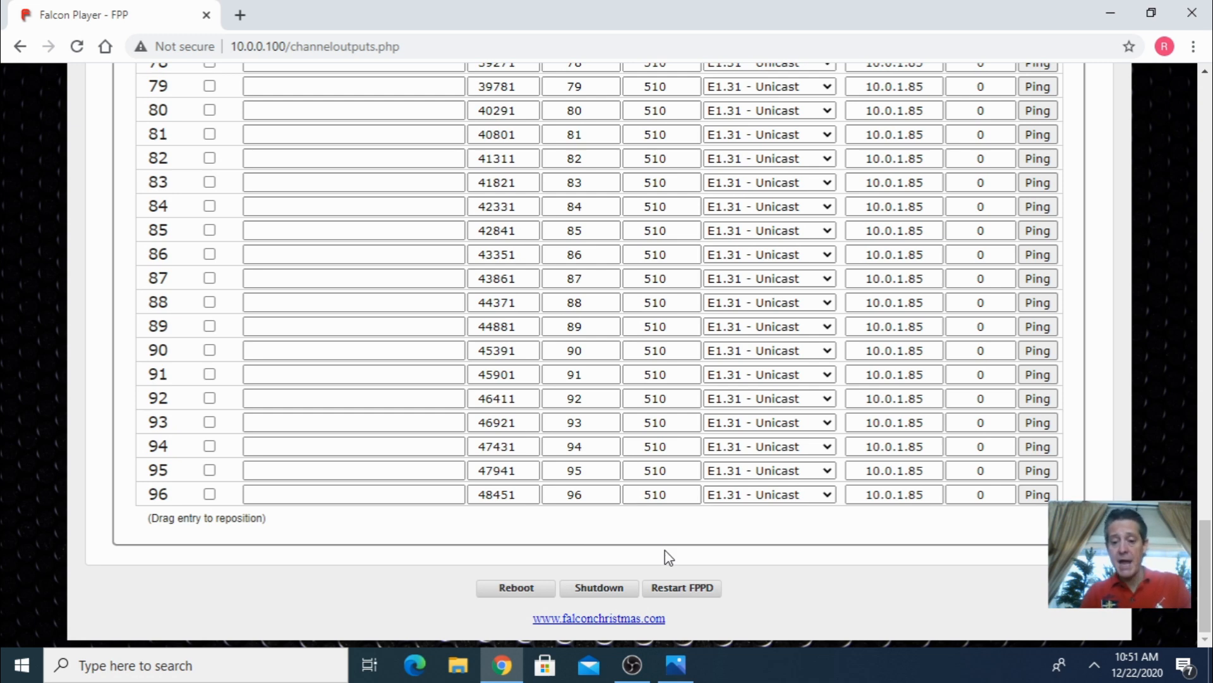
scroll(653, 534, up, 15)
scroll(643, 500, up, 8)
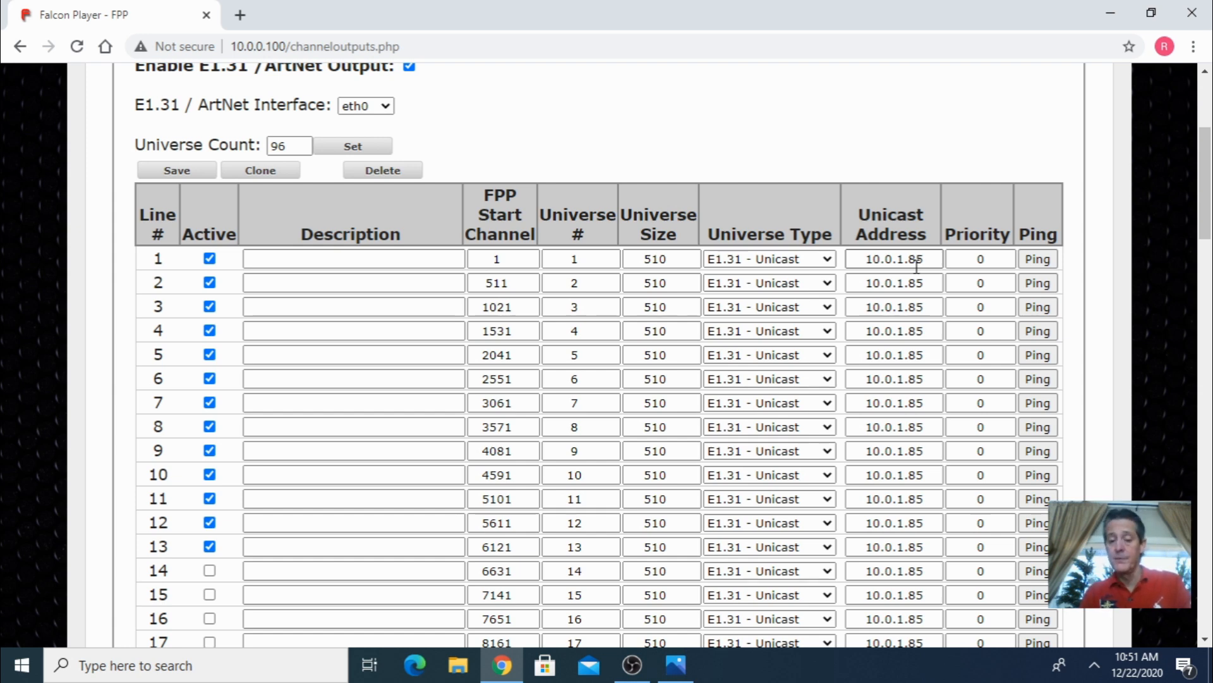
- Ping the first universe's unicast address and close the ping window
click(1038, 262)
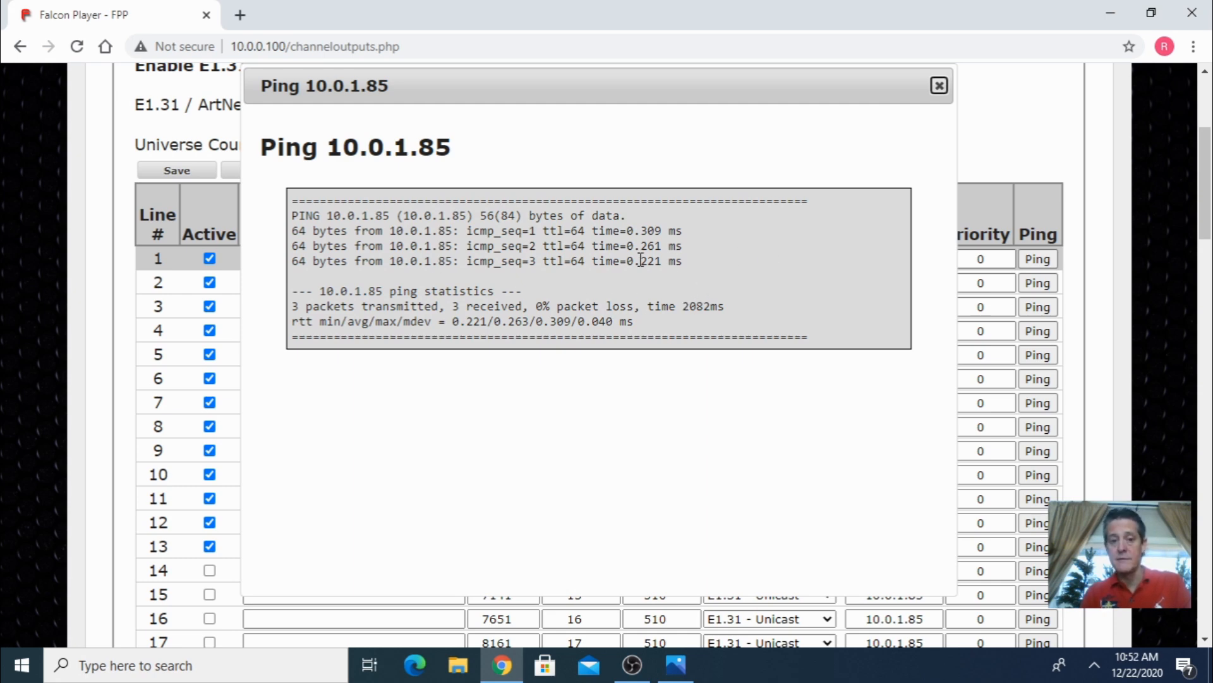
click(939, 86)
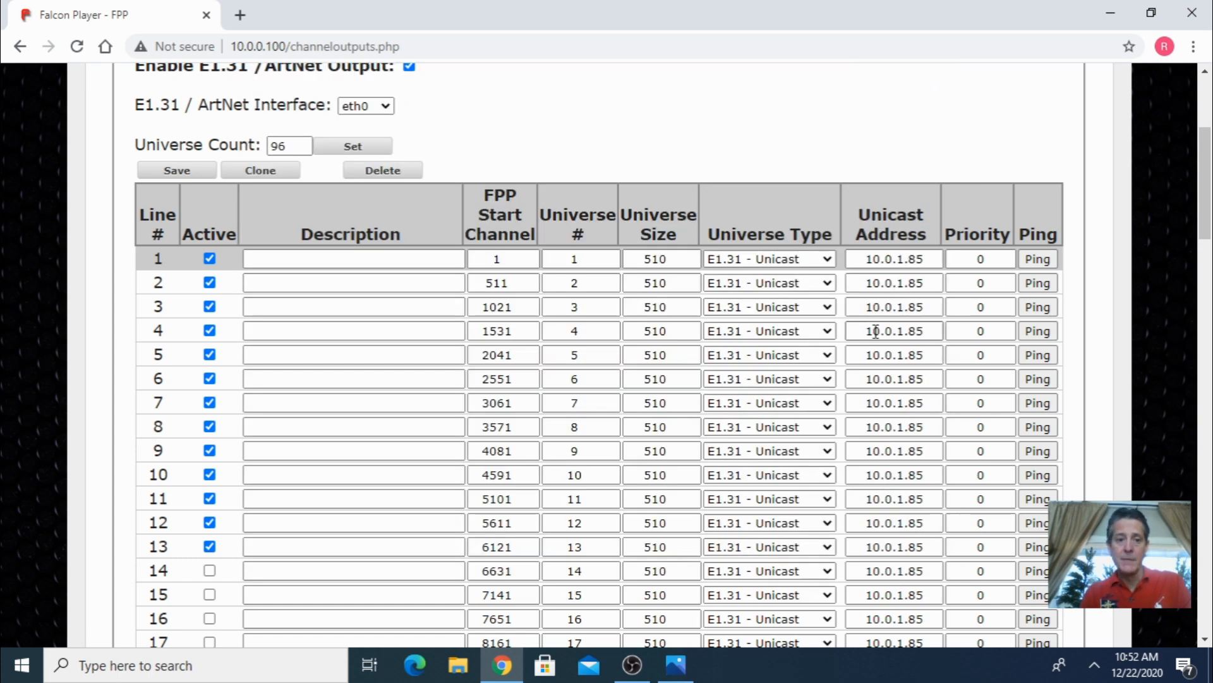
scroll(692, 188, up, 4)
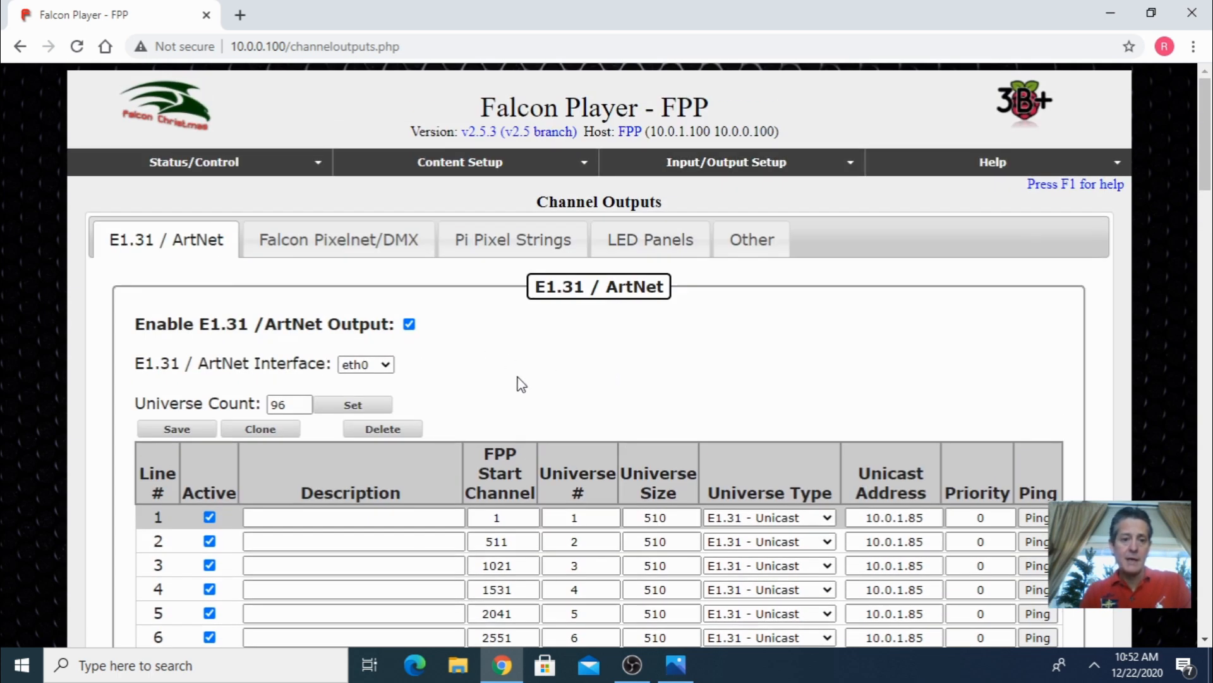
- Open the File Manager and view the sequence and audio files
mouse_move(442, 167)
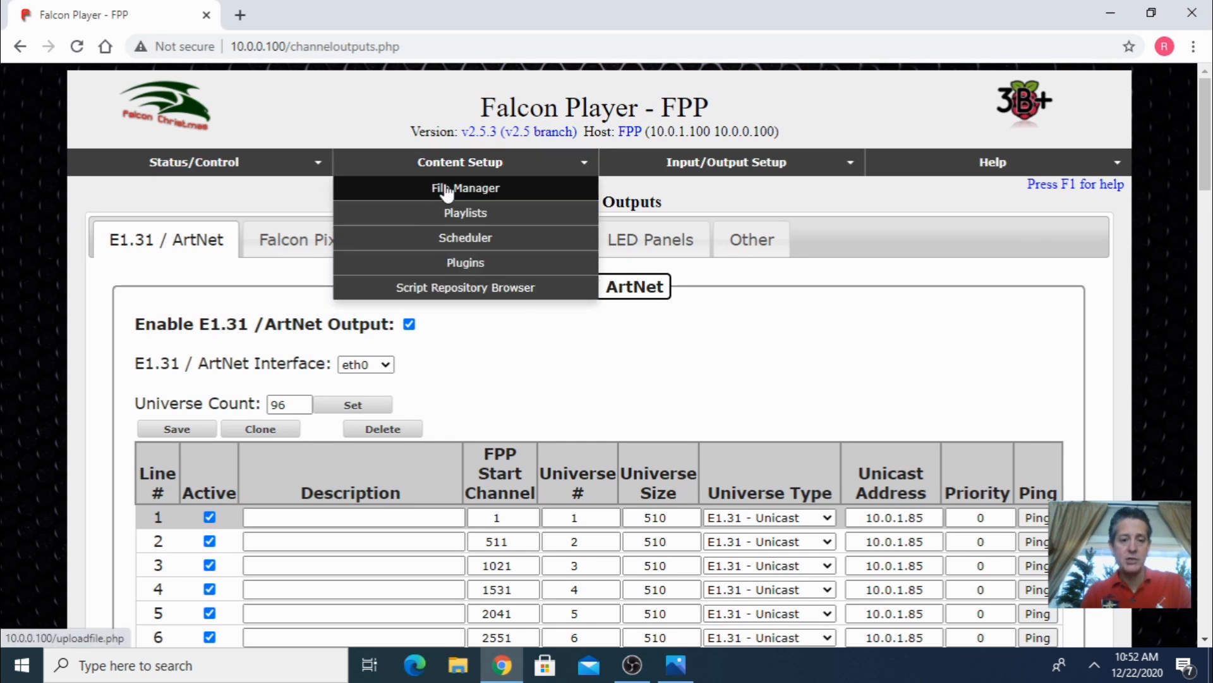
click(447, 189)
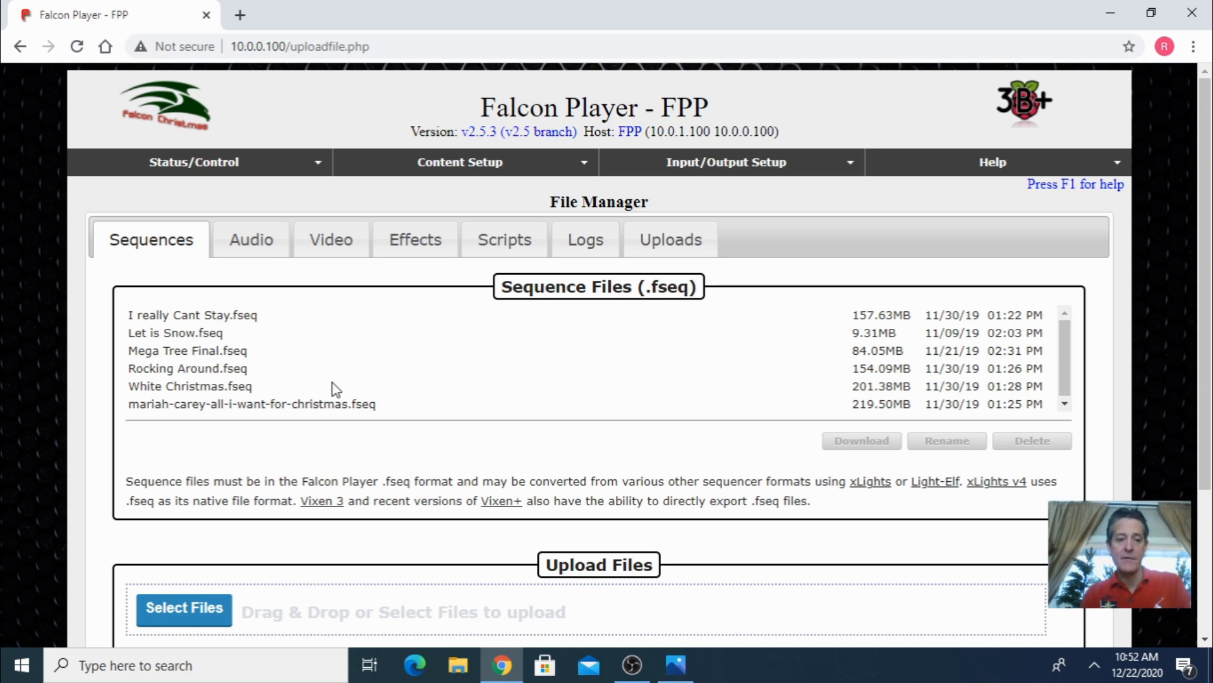
click(257, 238)
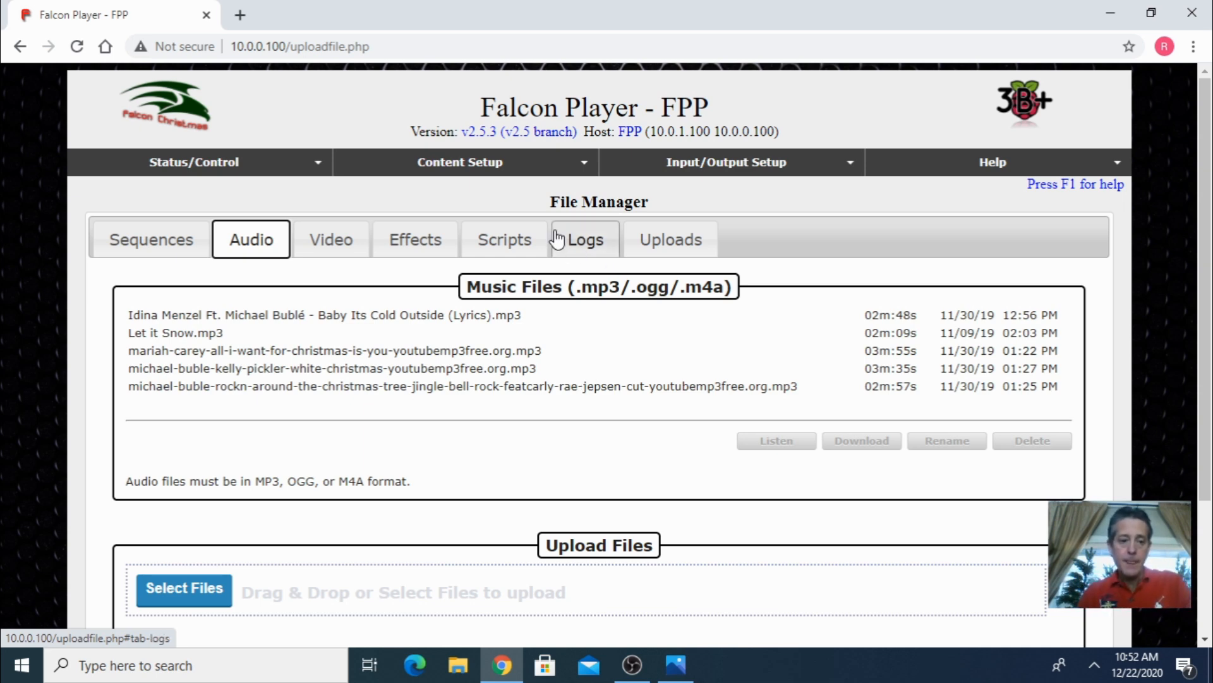
- Open the Playlists page and review the Christmas 2019 playlist entries
click(543, 172)
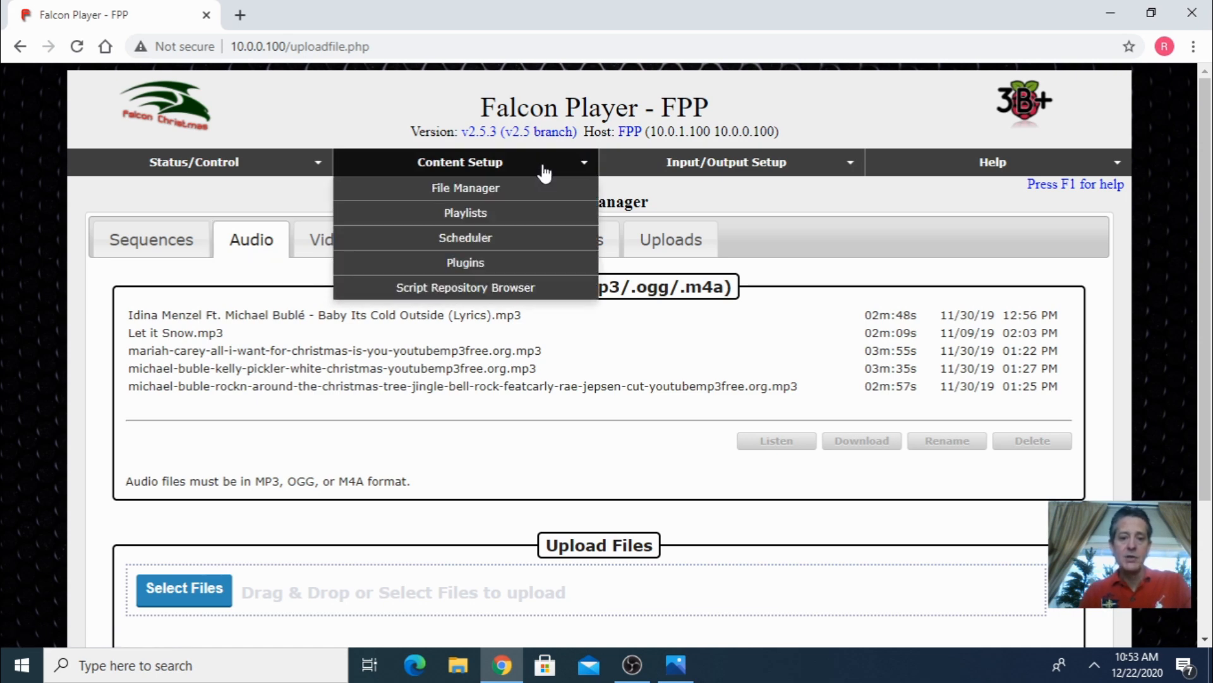
click(484, 215)
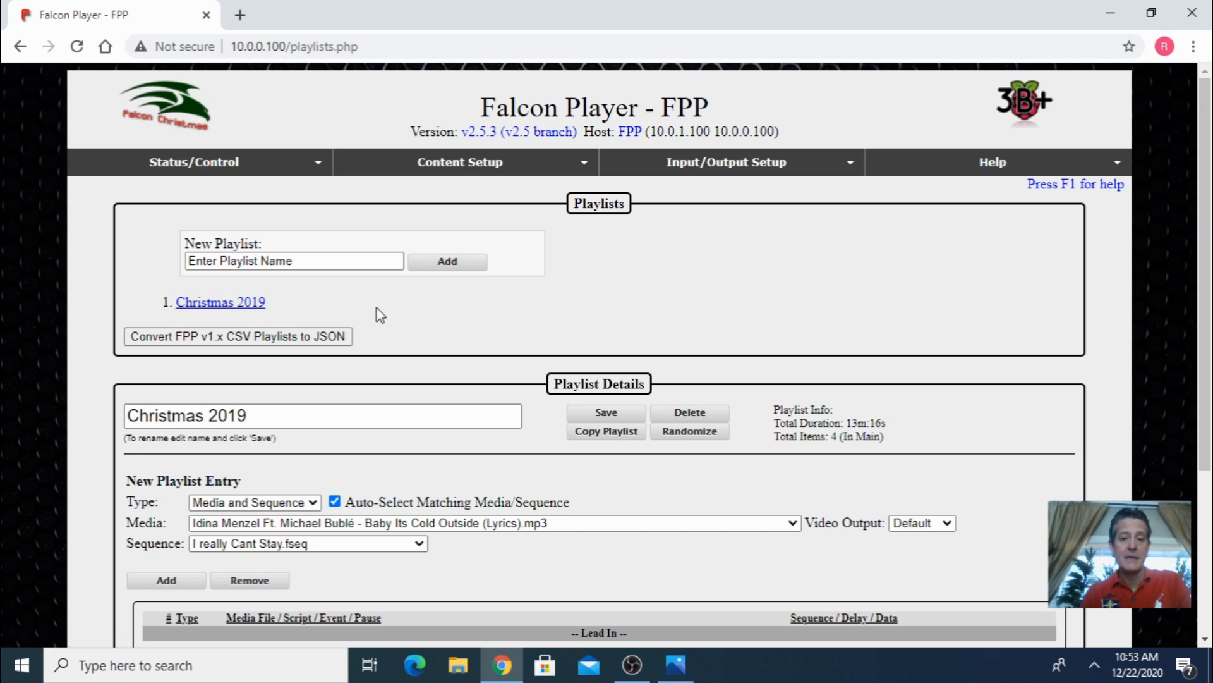
scroll(414, 314, down, 4)
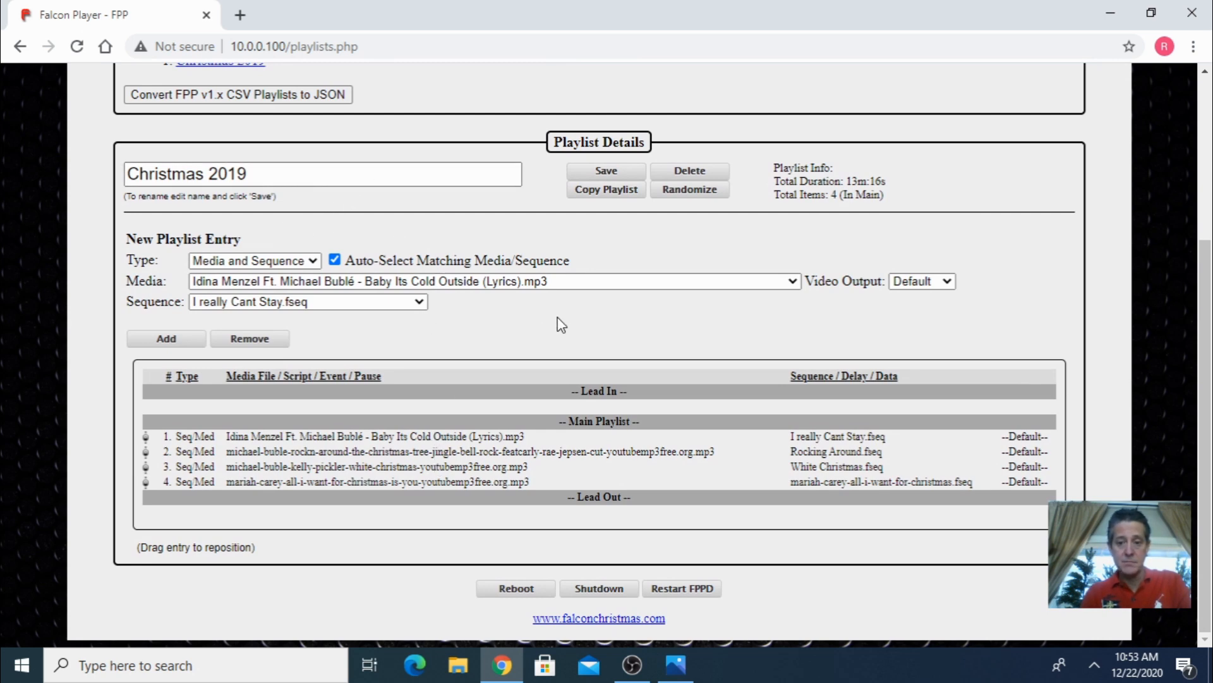
scroll(556, 318, up, 1)
scroll(558, 316, up, 3)
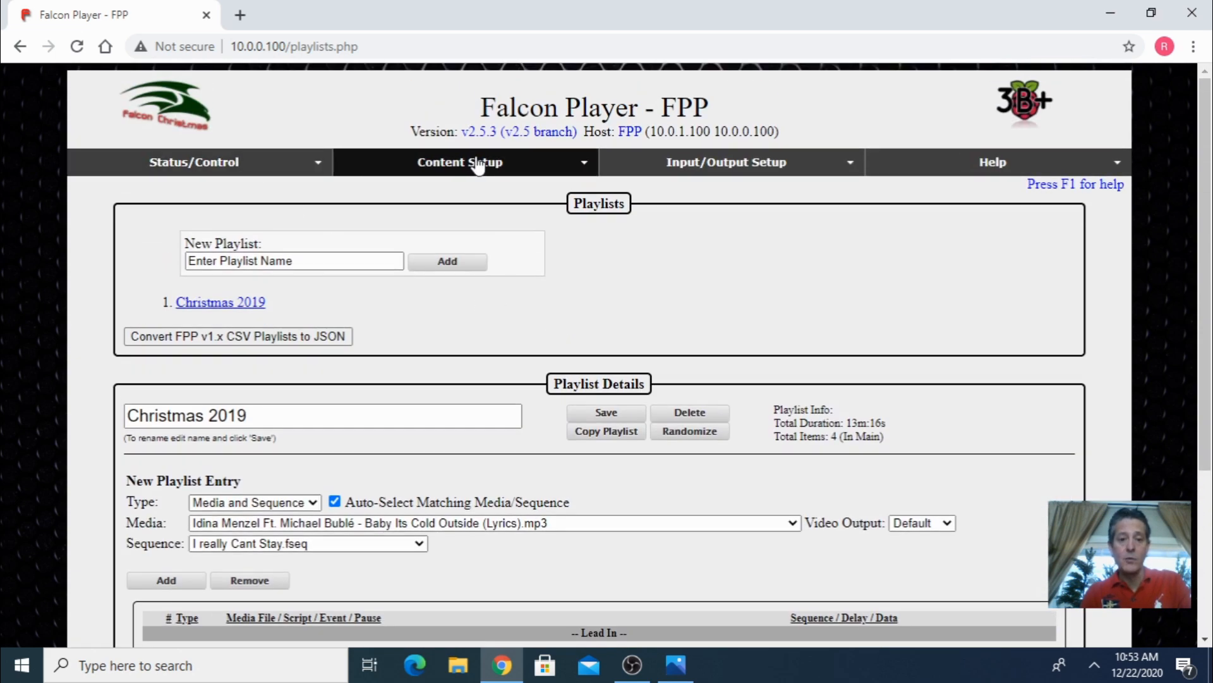
- Open the Scheduler and check the day options for the Christmas 2019 schedule entry, keeping Everyday
mouse_move(478, 166)
click(475, 240)
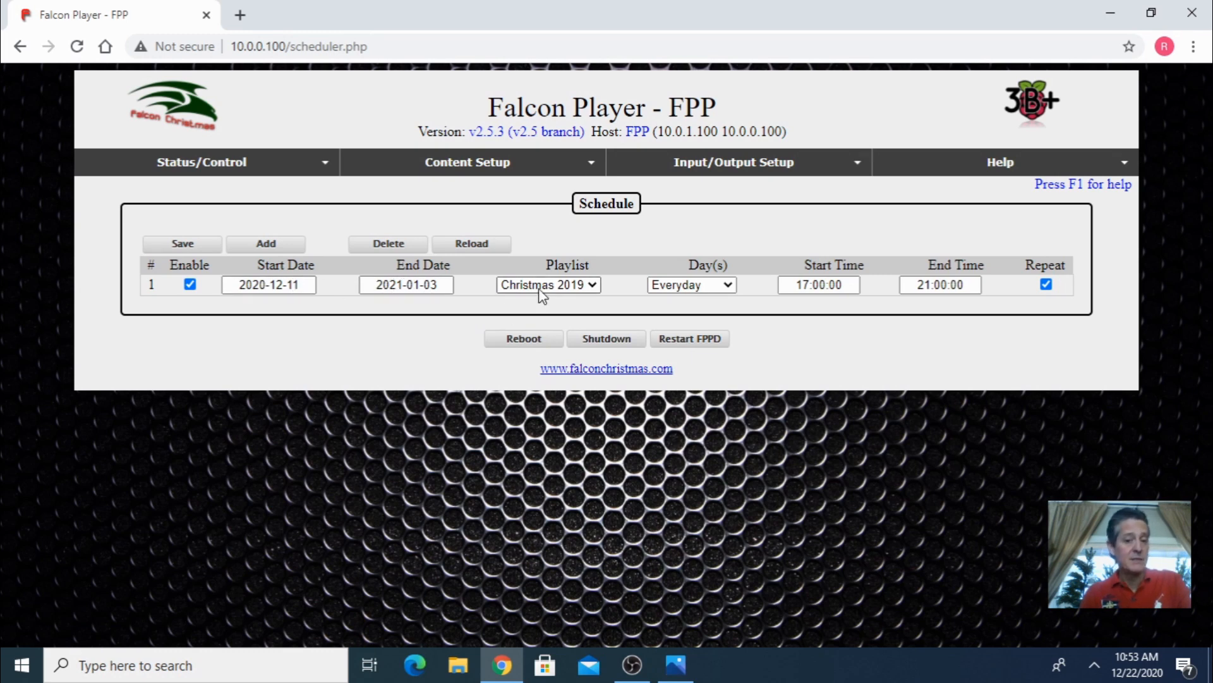
click(669, 290)
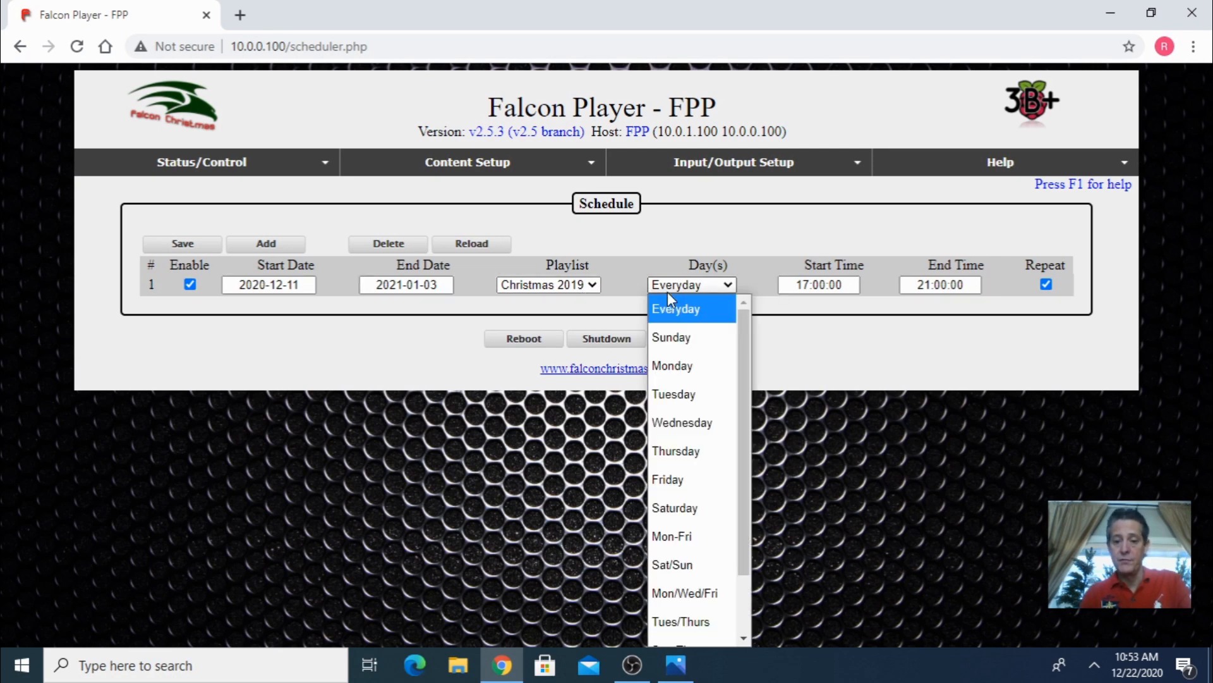
click(669, 246)
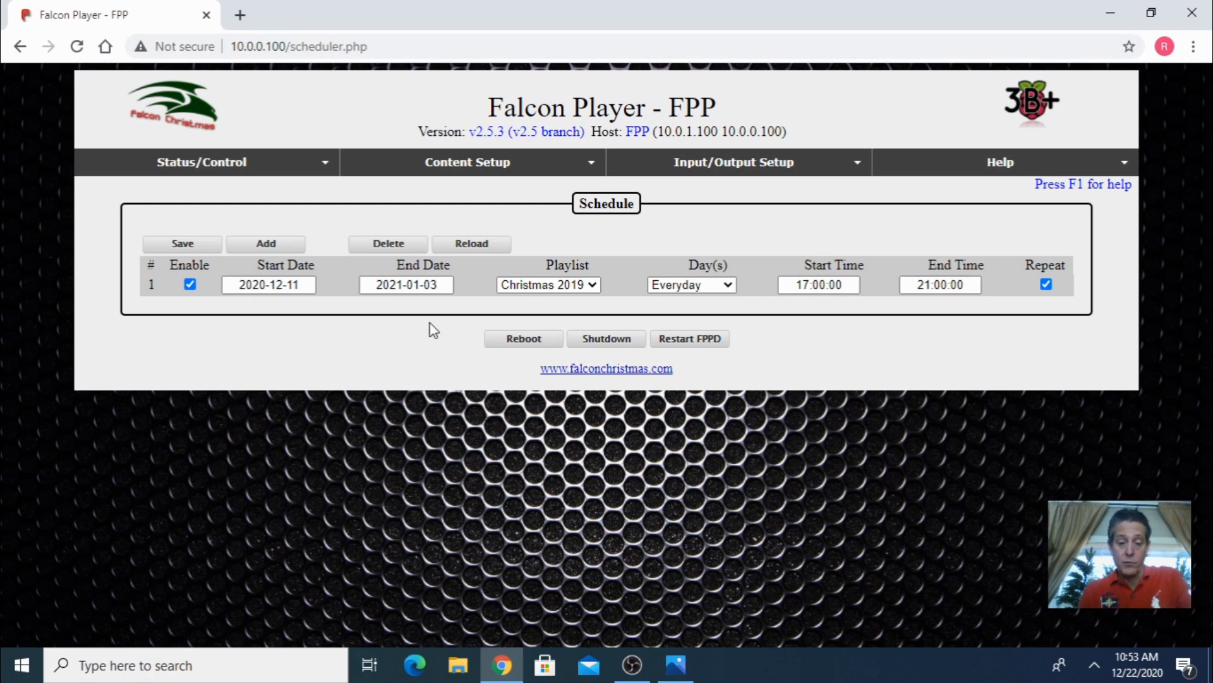
- Return to the status page, select the Christmas 2019 playlist and enable Repeat
mouse_move(244, 162)
click(239, 188)
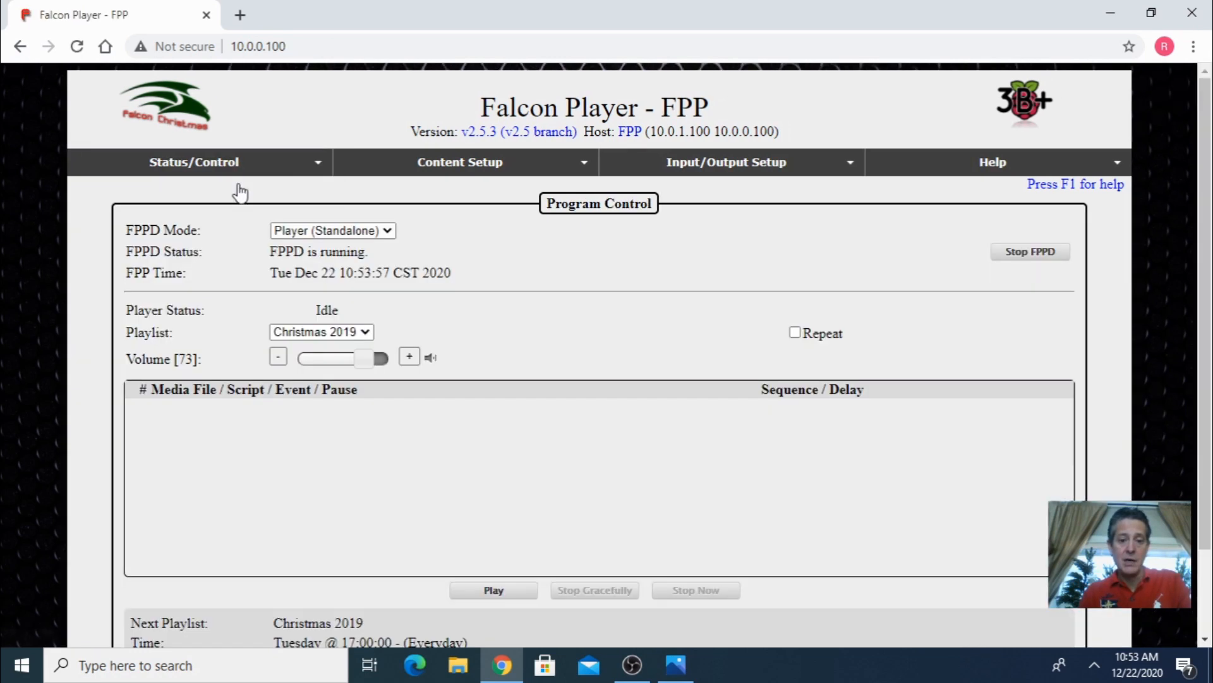
scroll(462, 424, down, 2)
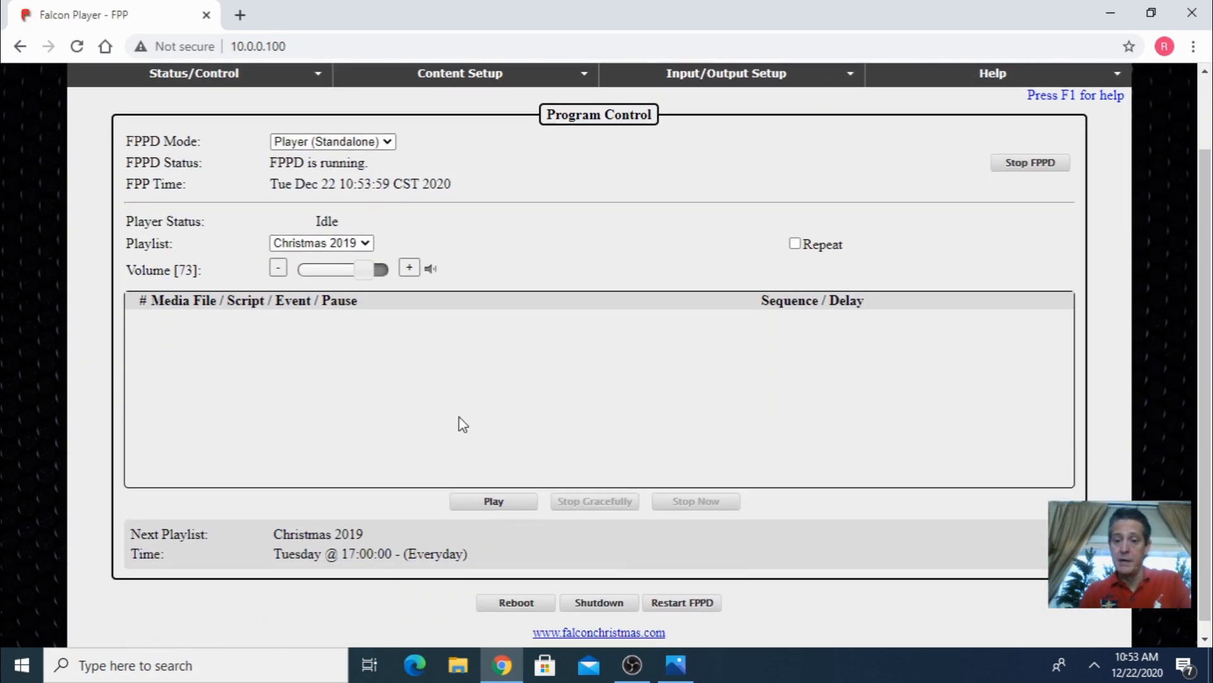
click(344, 244)
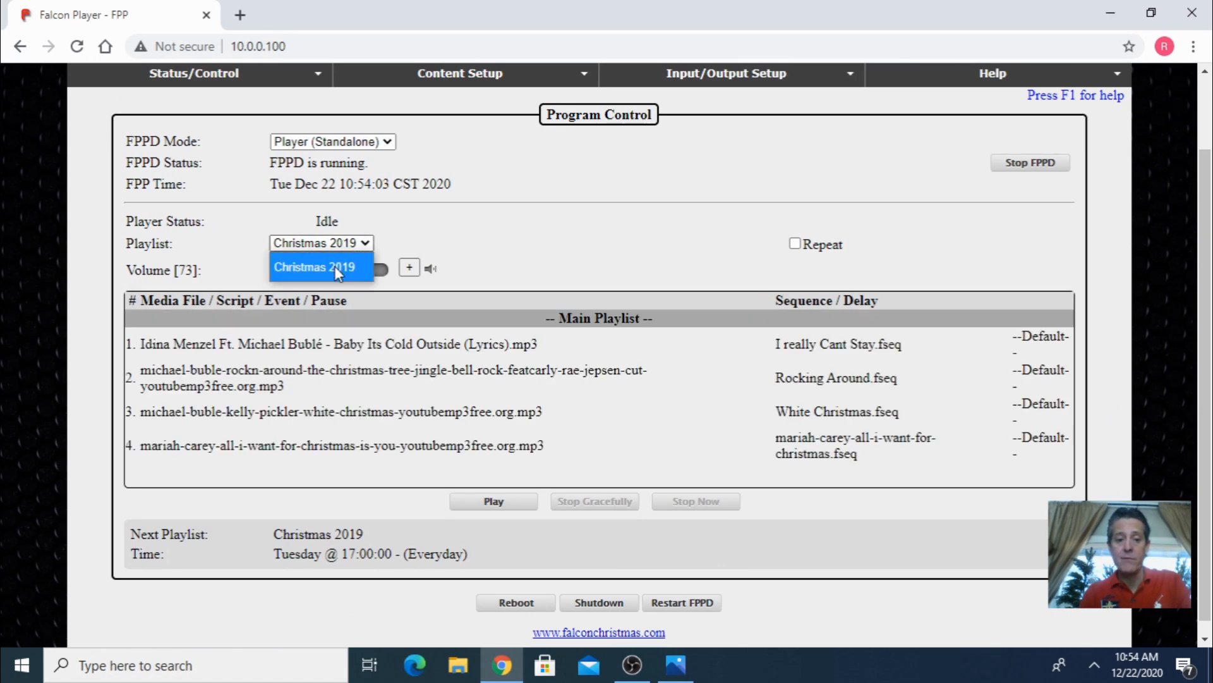
click(335, 266)
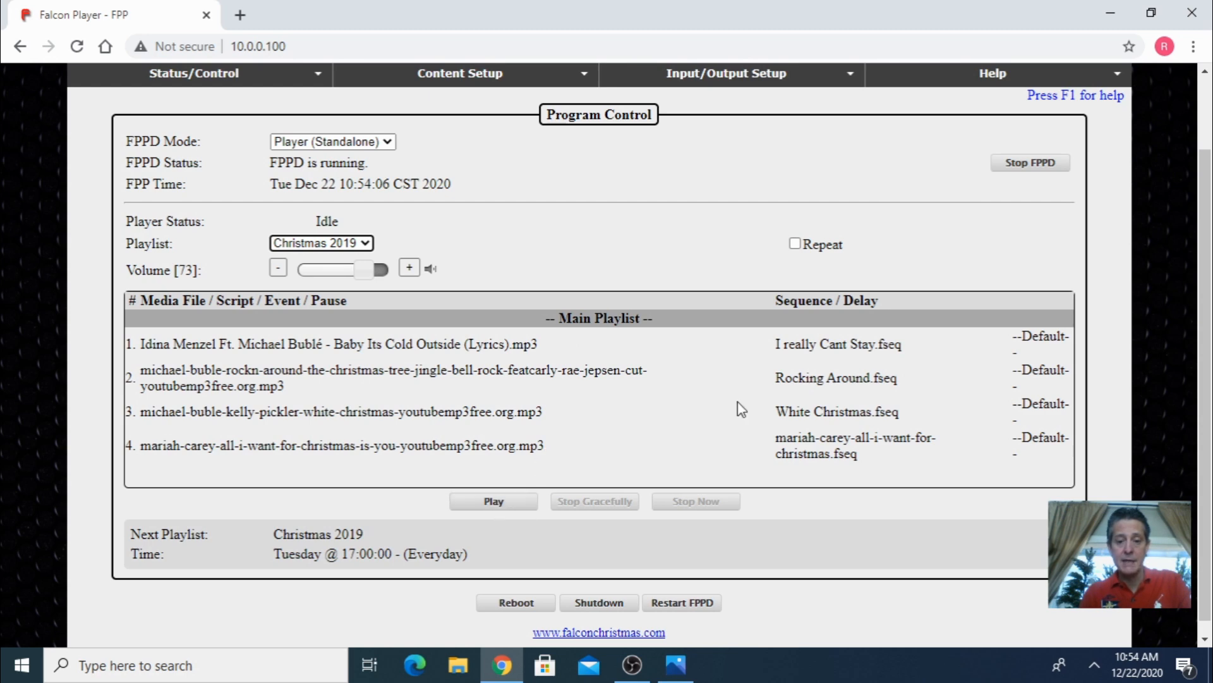
click(794, 243)
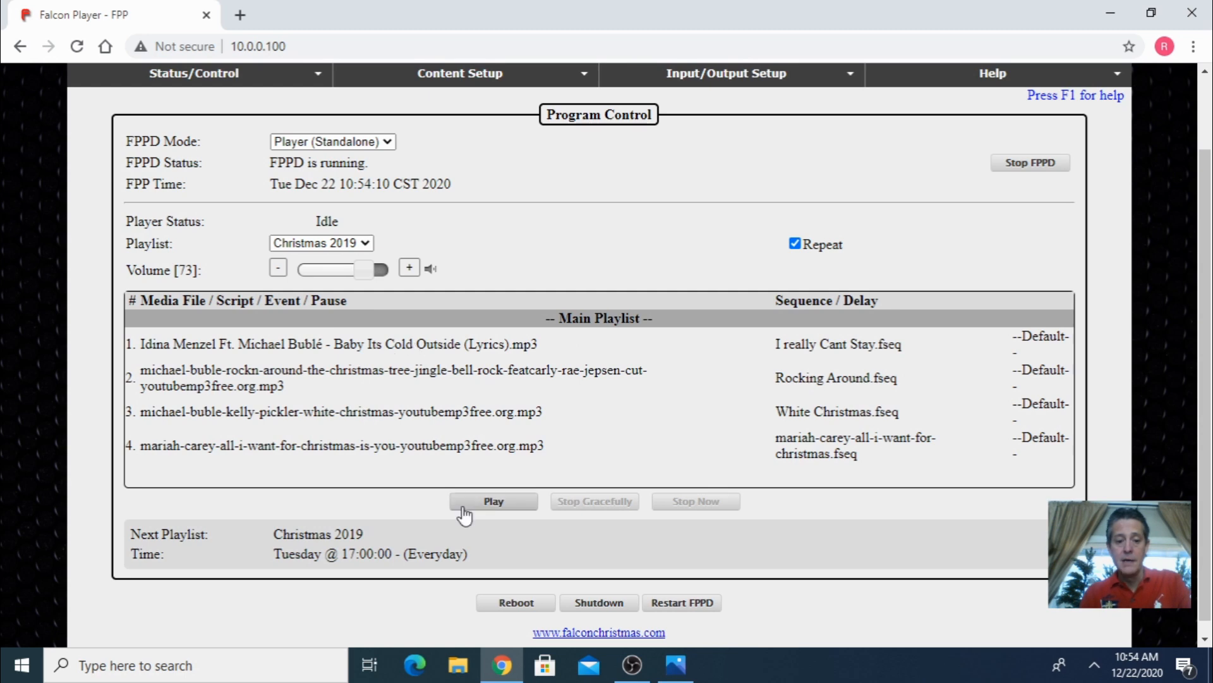
- Play the Christmas 2019 playlist and stop it immediately
click(502, 512)
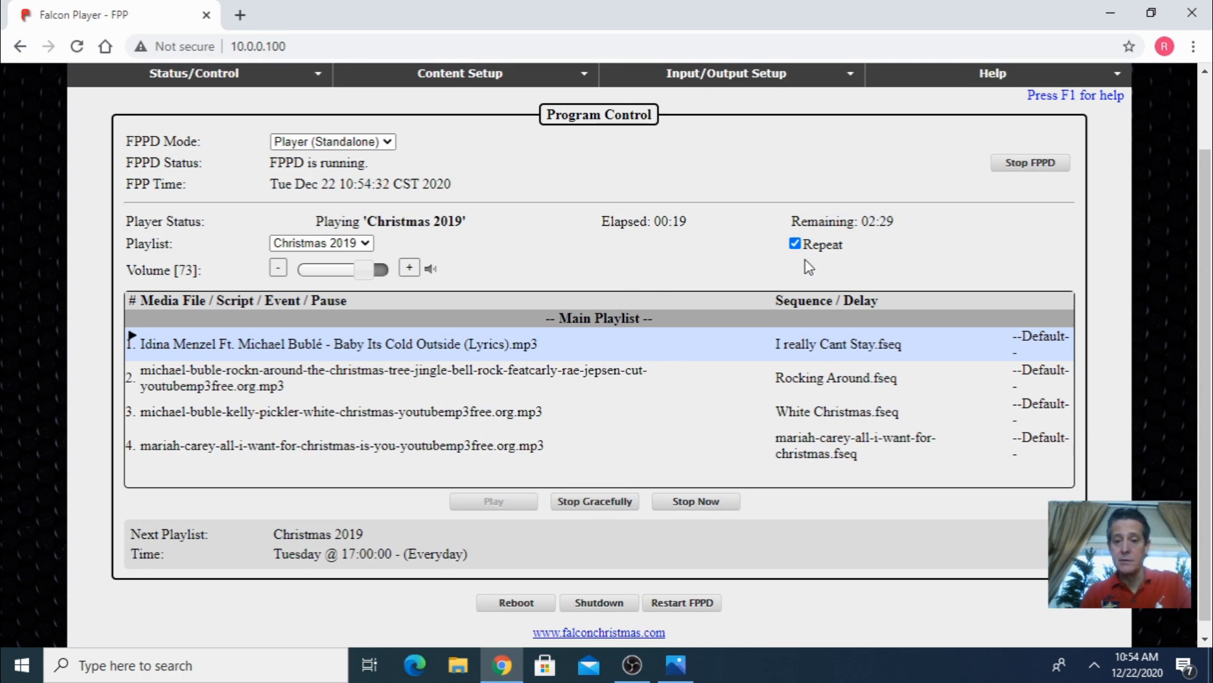
click(700, 505)
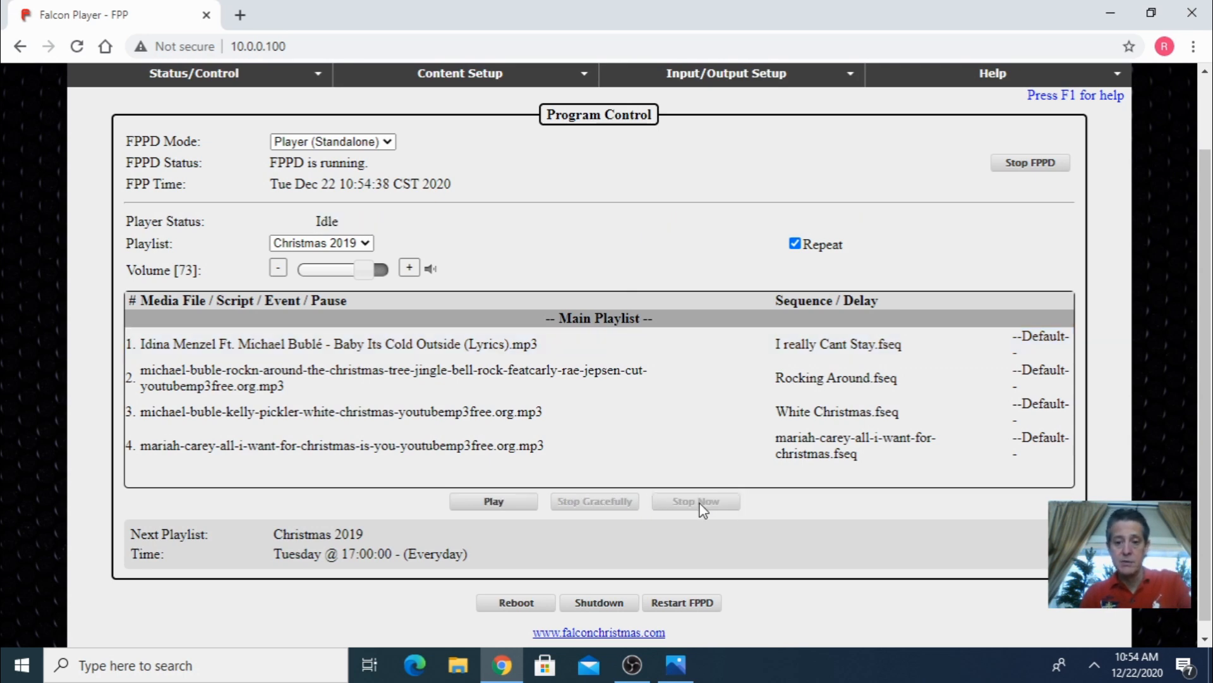
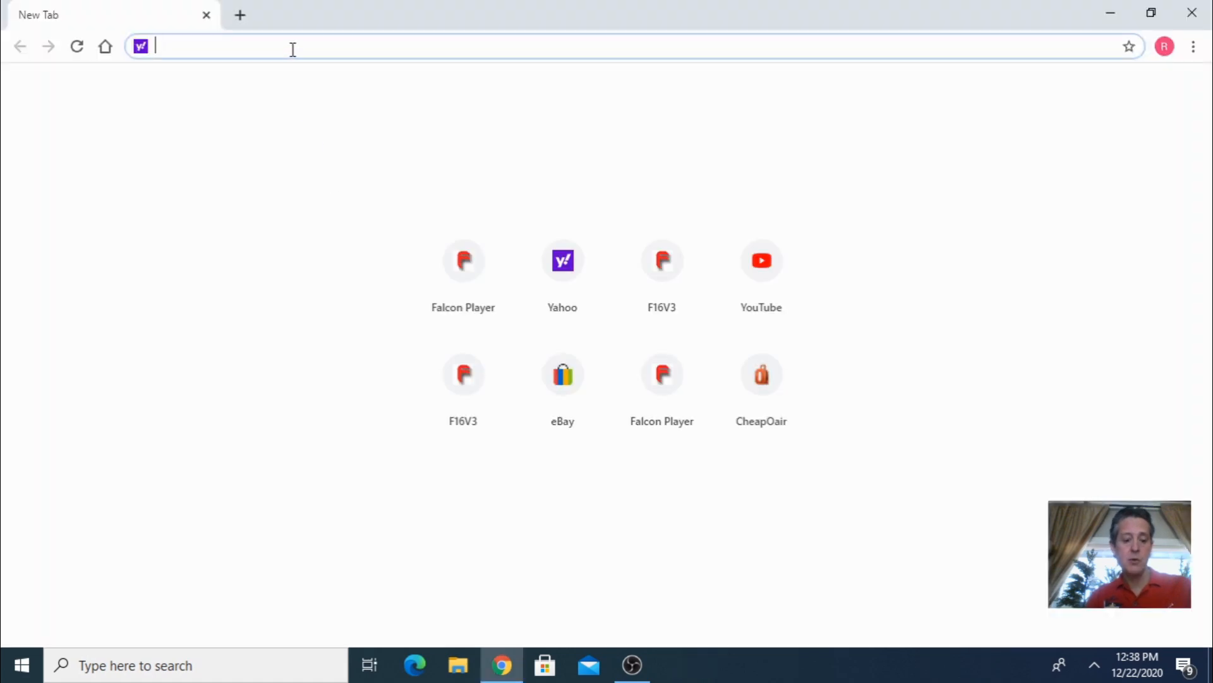
- Search the web for falcon player download and open the FalconChristmas/fpp Releases page on GitHub
text(fa)
click(295, 81)
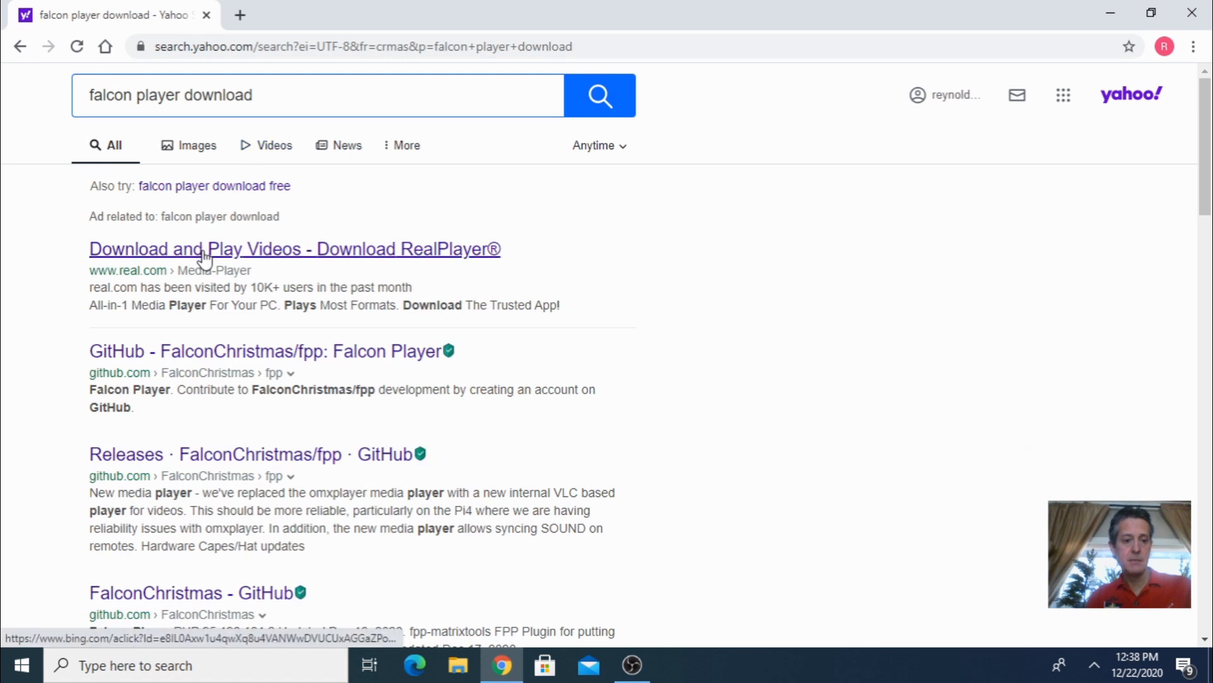
scroll(203, 260, down, 1)
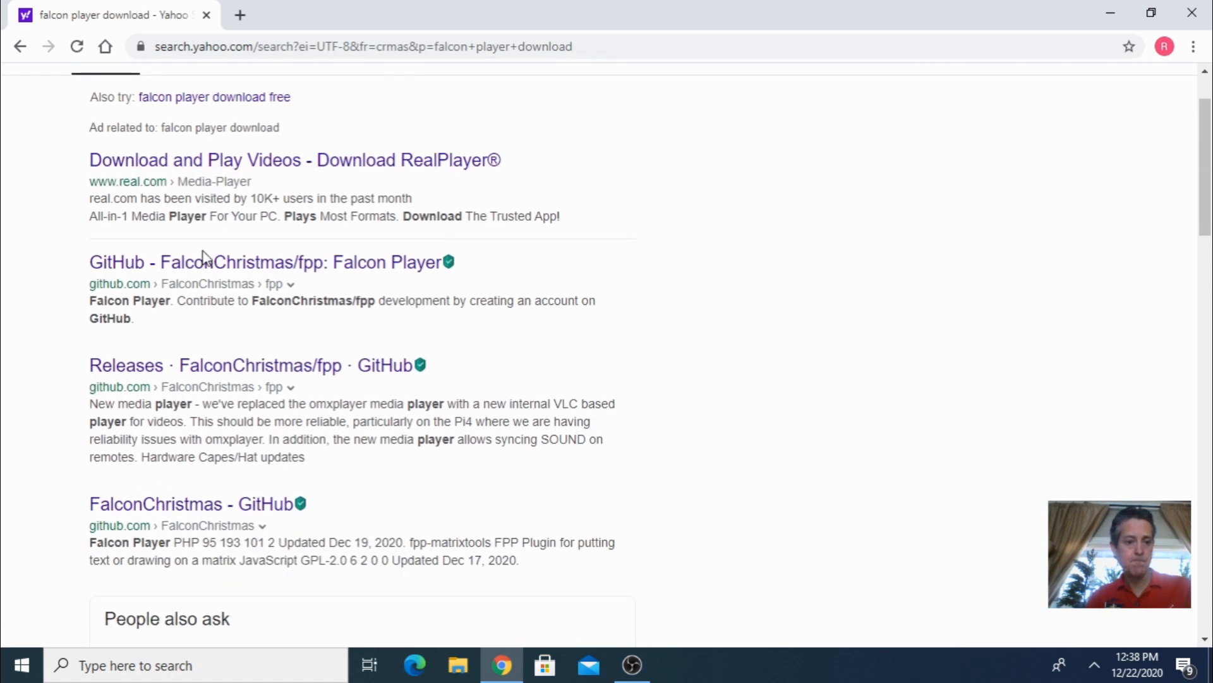
click(217, 372)
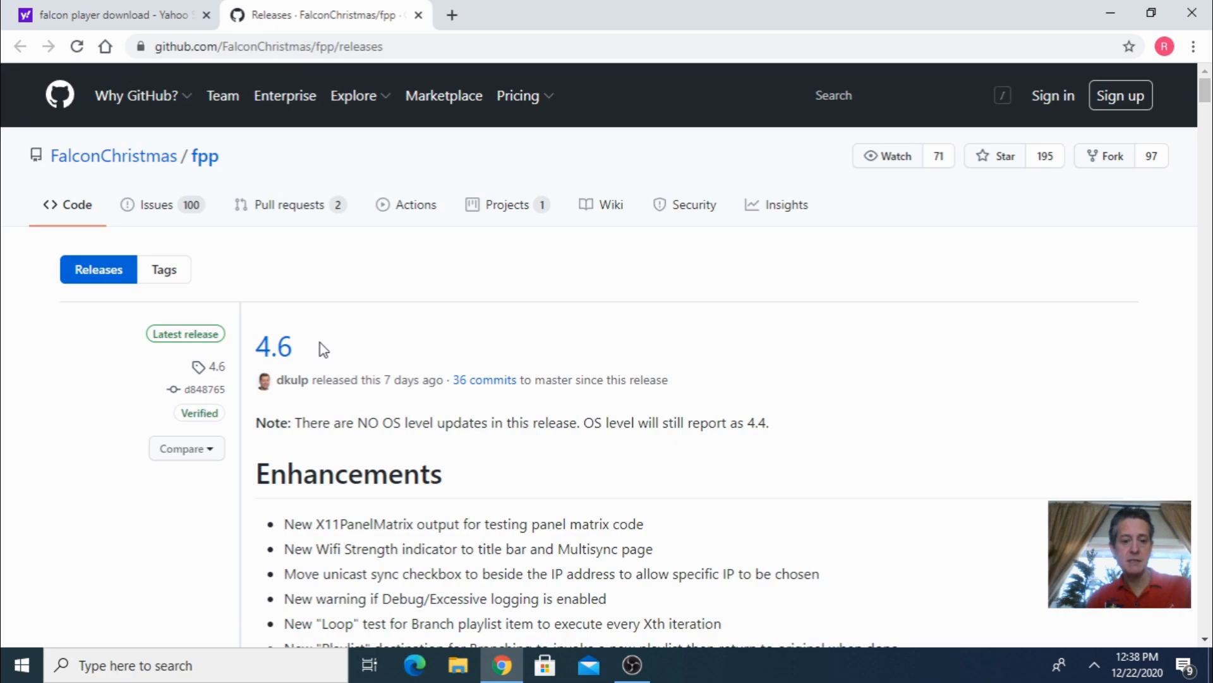
- Download the FPP-v4.6-Pi.img.zip image from the 4.6 release assets
scroll(324, 350, down, 20)
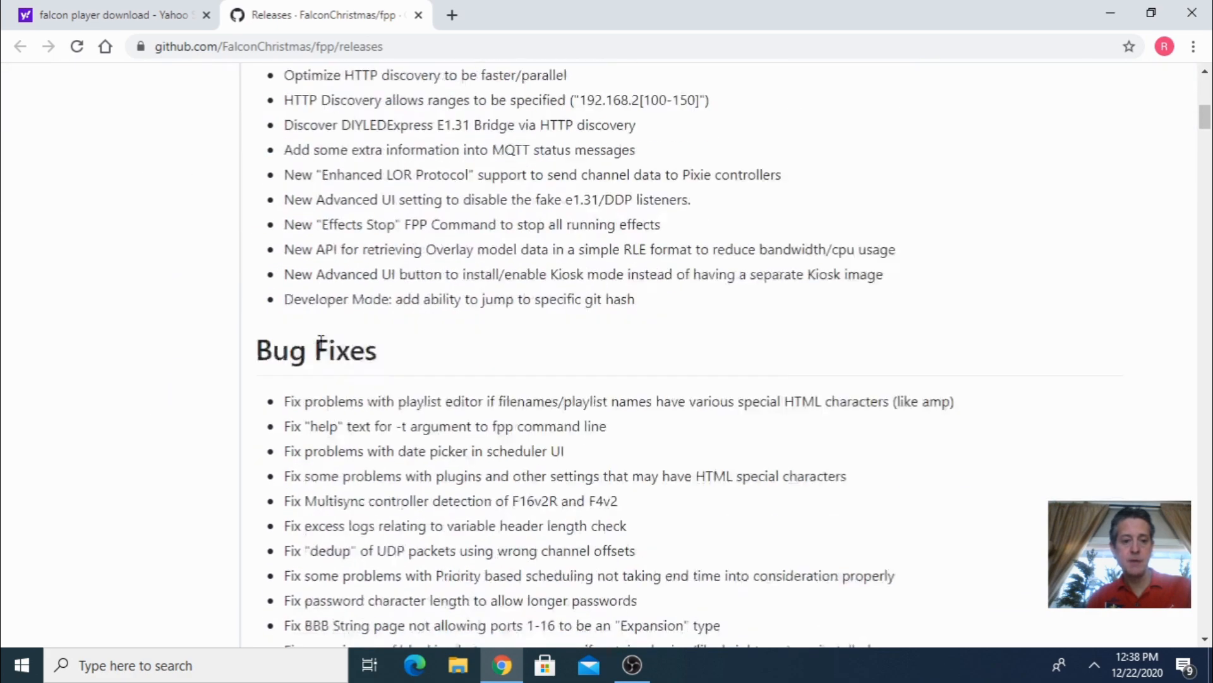
scroll(321, 342, down, 10)
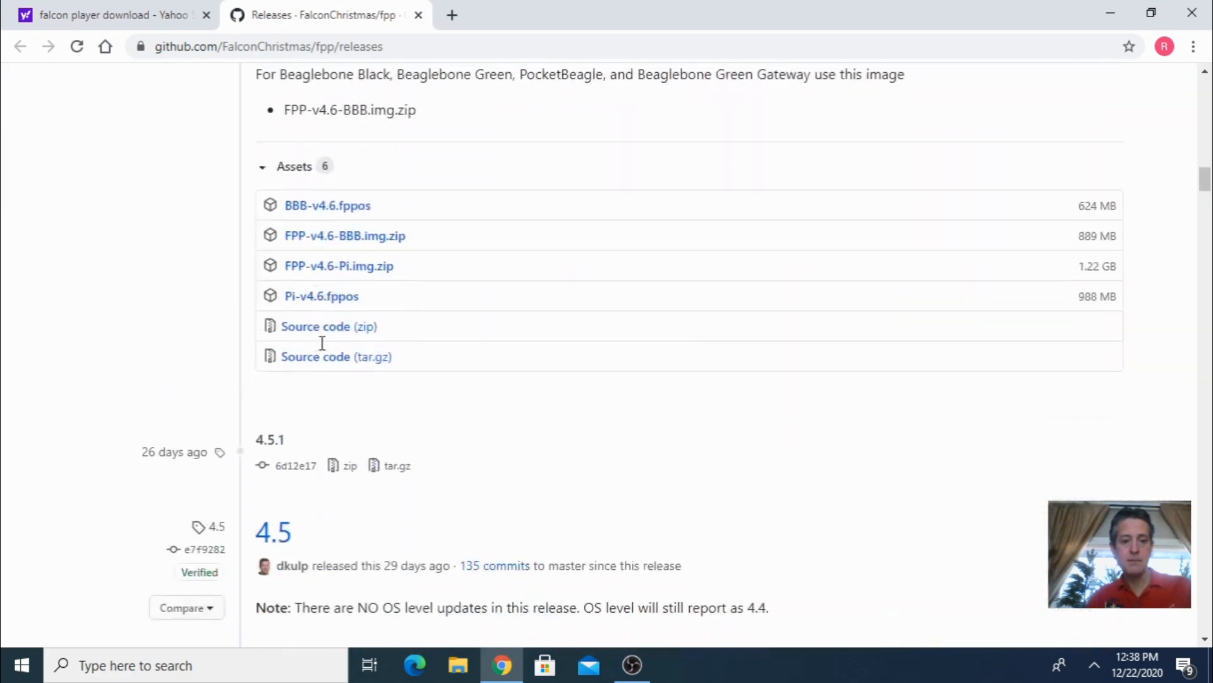
scroll(323, 346, up, 2)
scroll(321, 348, up, 1)
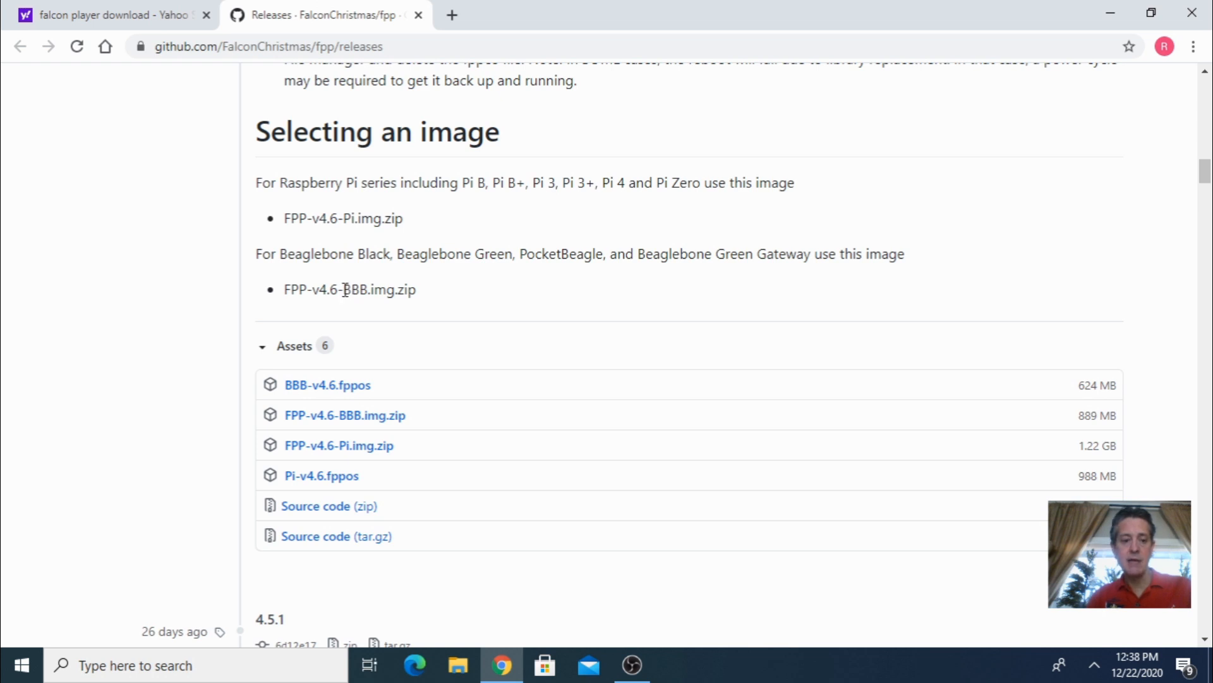
click(349, 447)
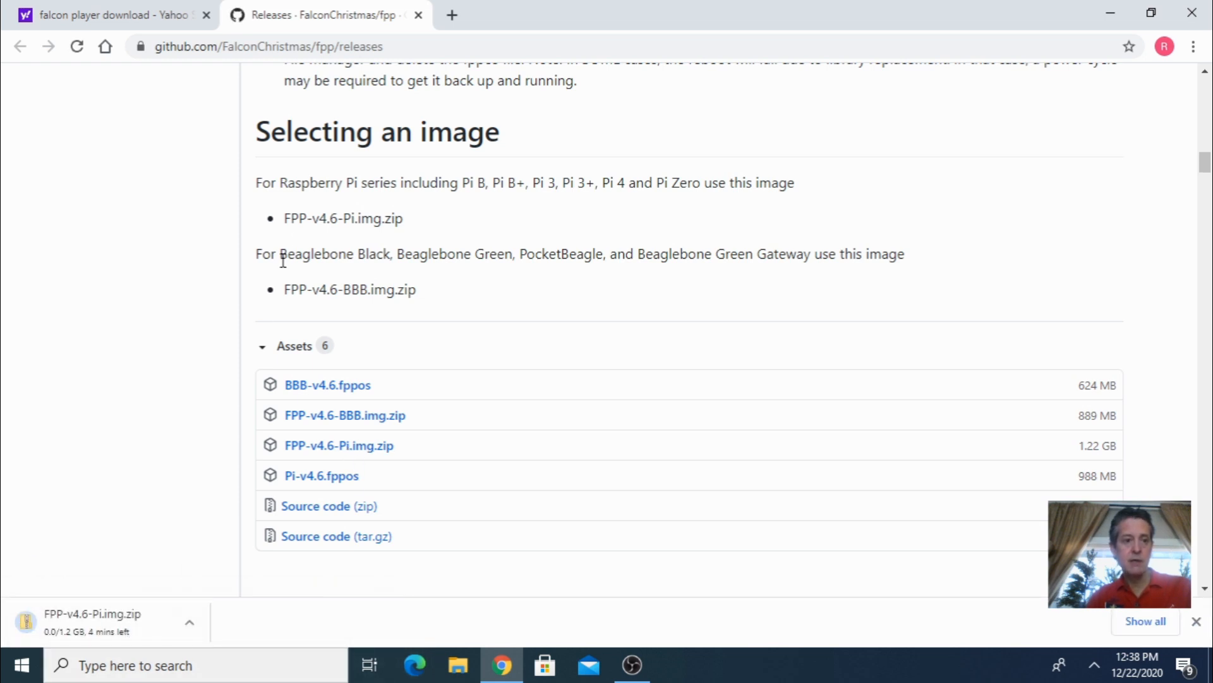
- In a new tab, search for balena etcher, open balena.io/etcher and download balenaEtcher for Windows
click(452, 15)
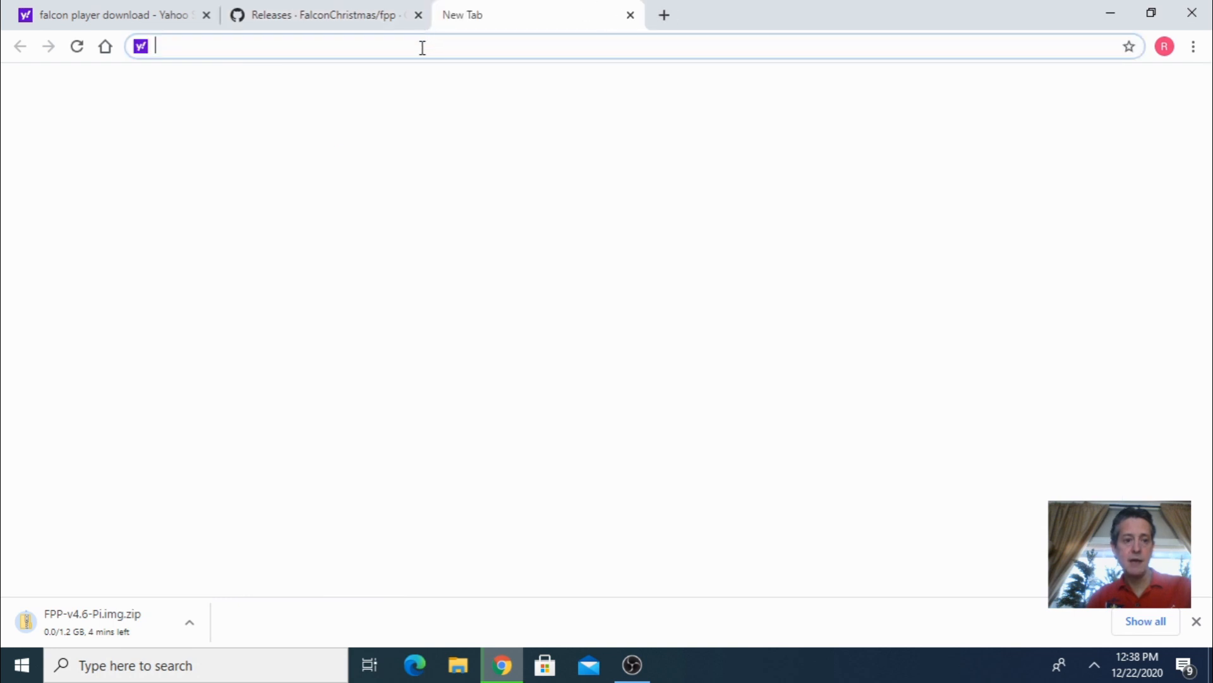
text(bale)
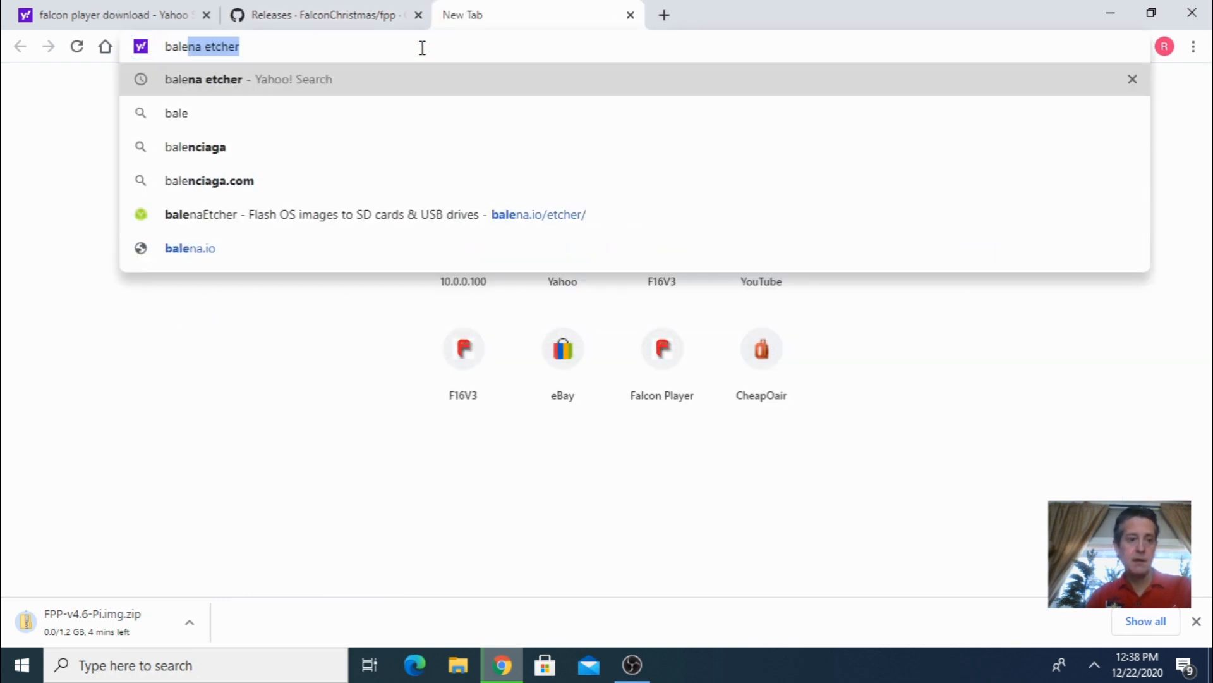
click(386, 84)
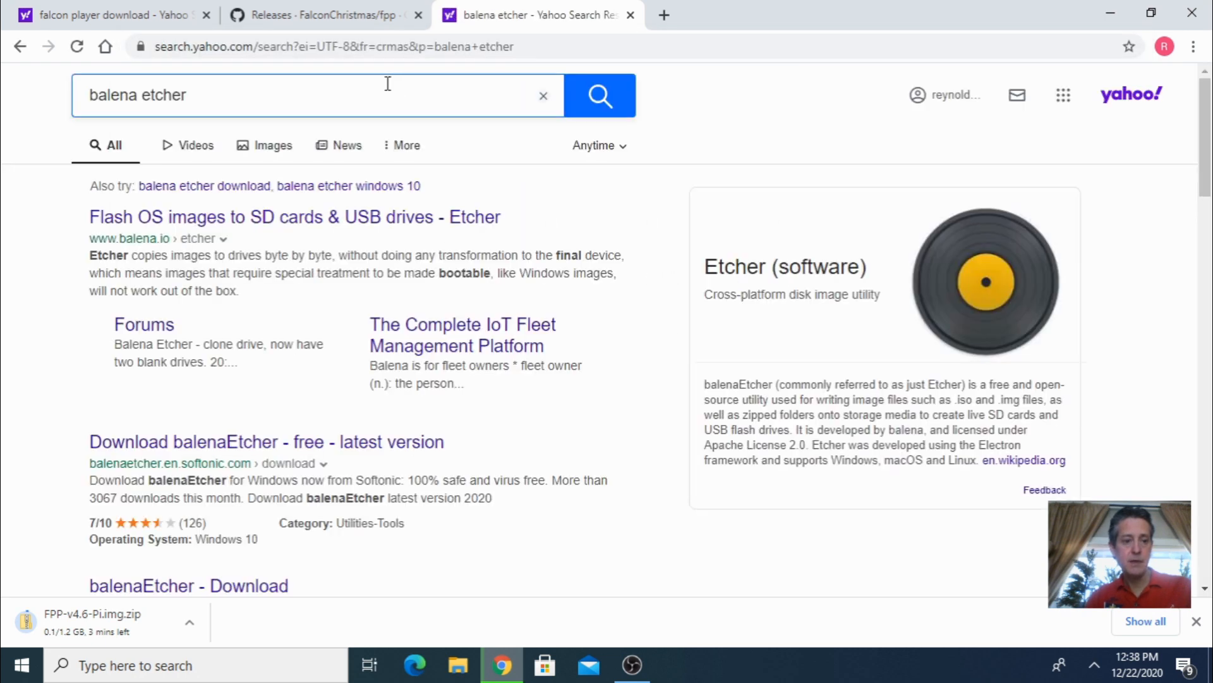
click(283, 219)
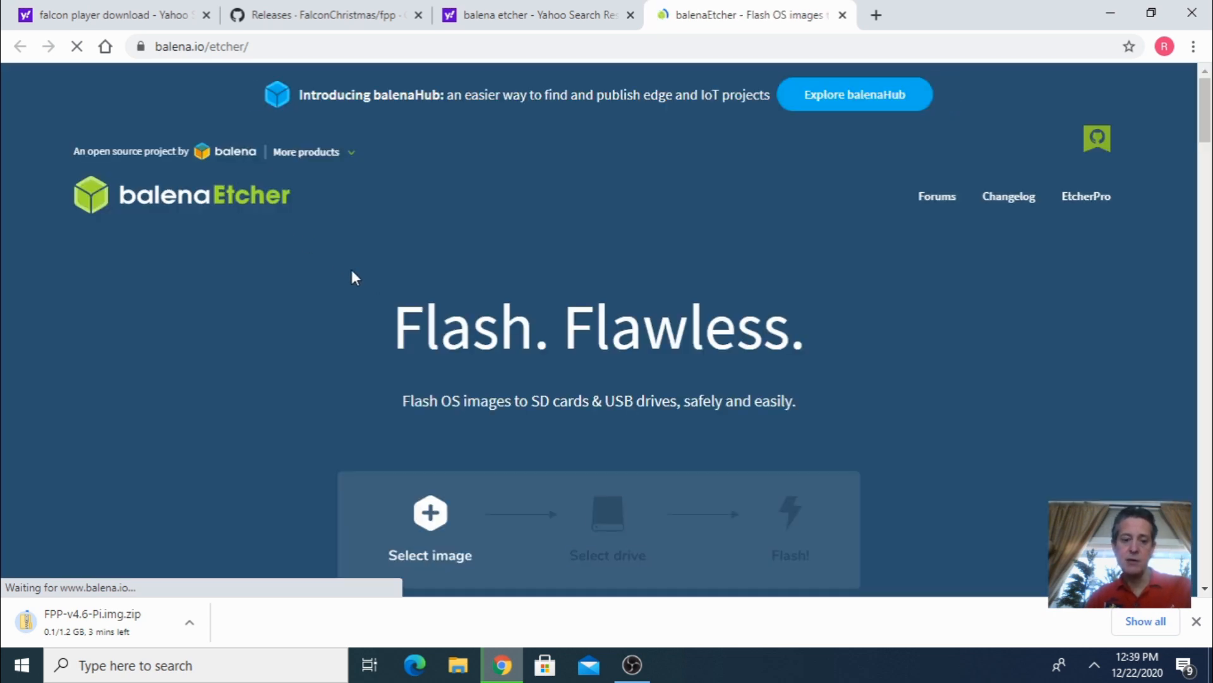
scroll(351, 272, down, 1)
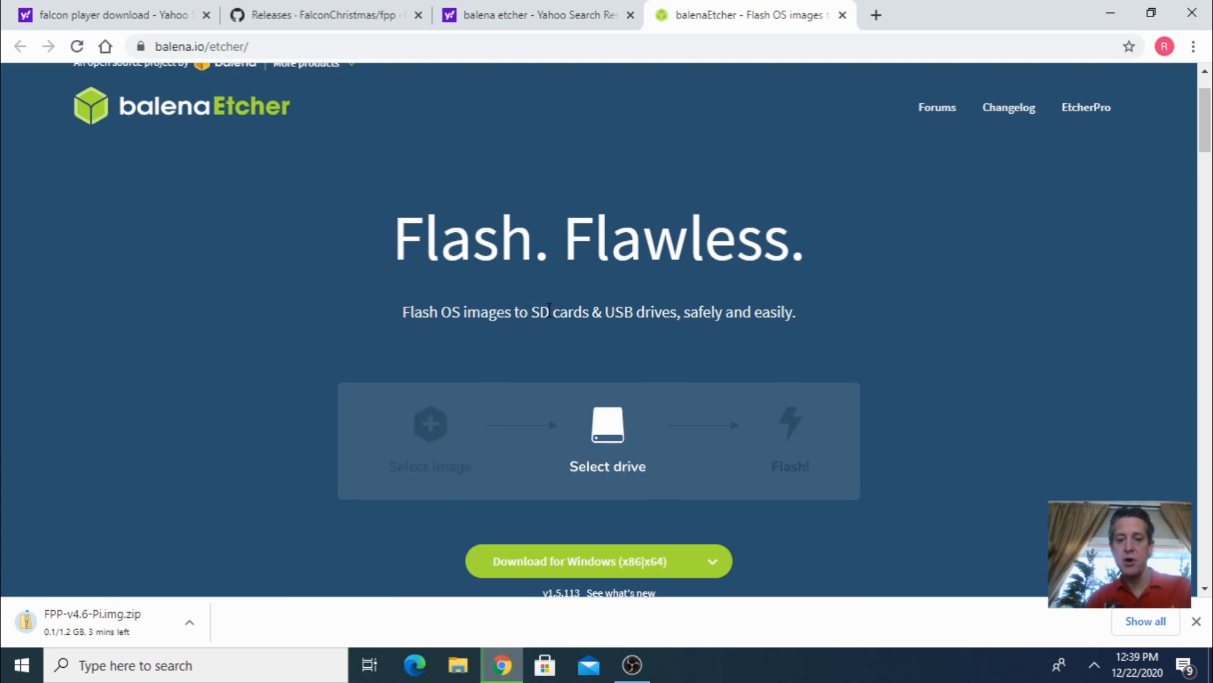
scroll(584, 399, down, 2)
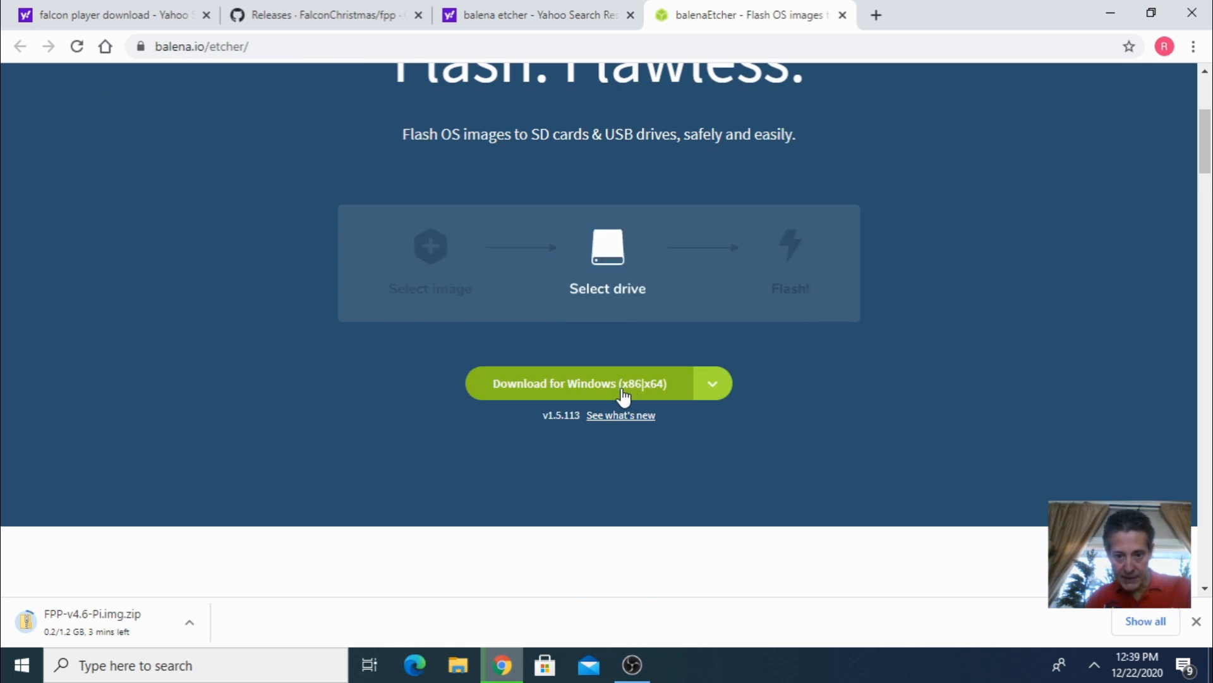
click(599, 393)
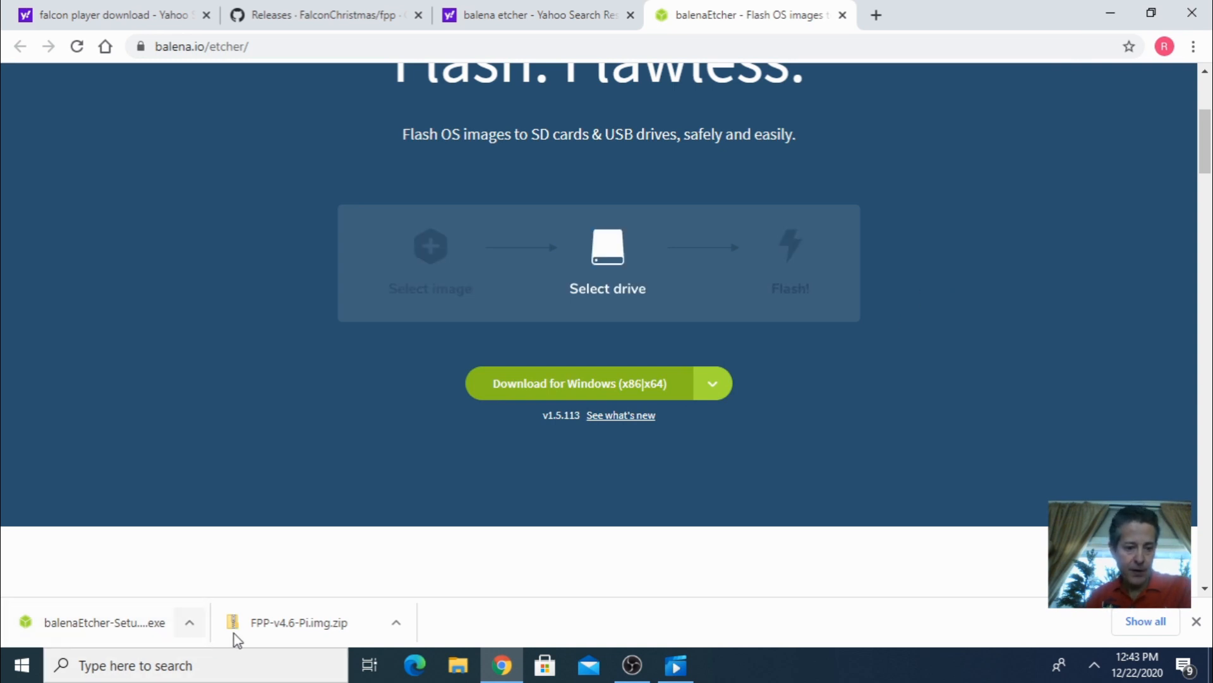
- Open the downloaded FPP-v4.6-Pi.img.zip and extract it into the Downloads folder
click(193, 622)
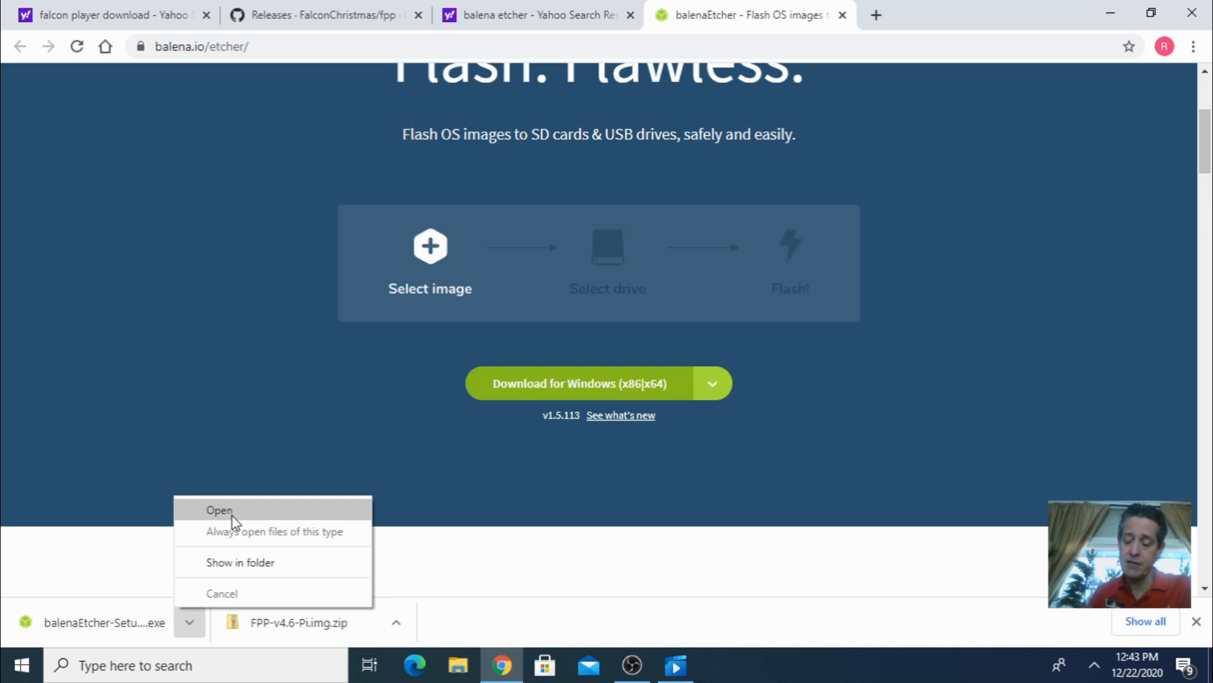
click(331, 632)
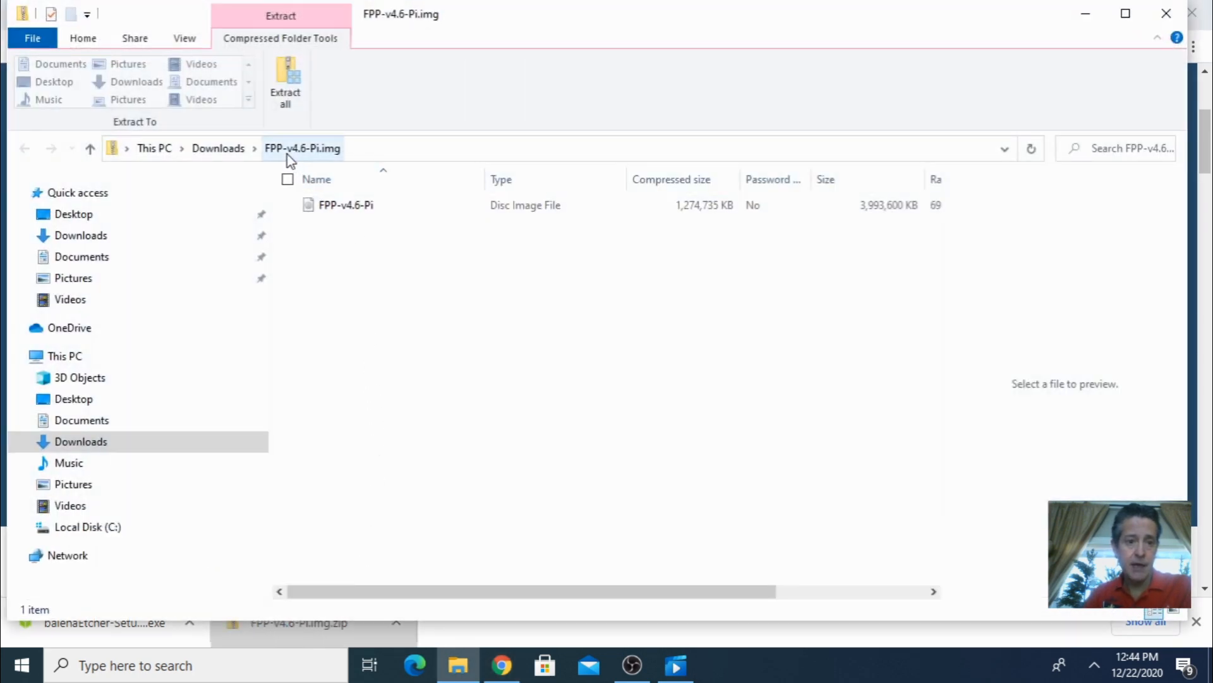
click(228, 150)
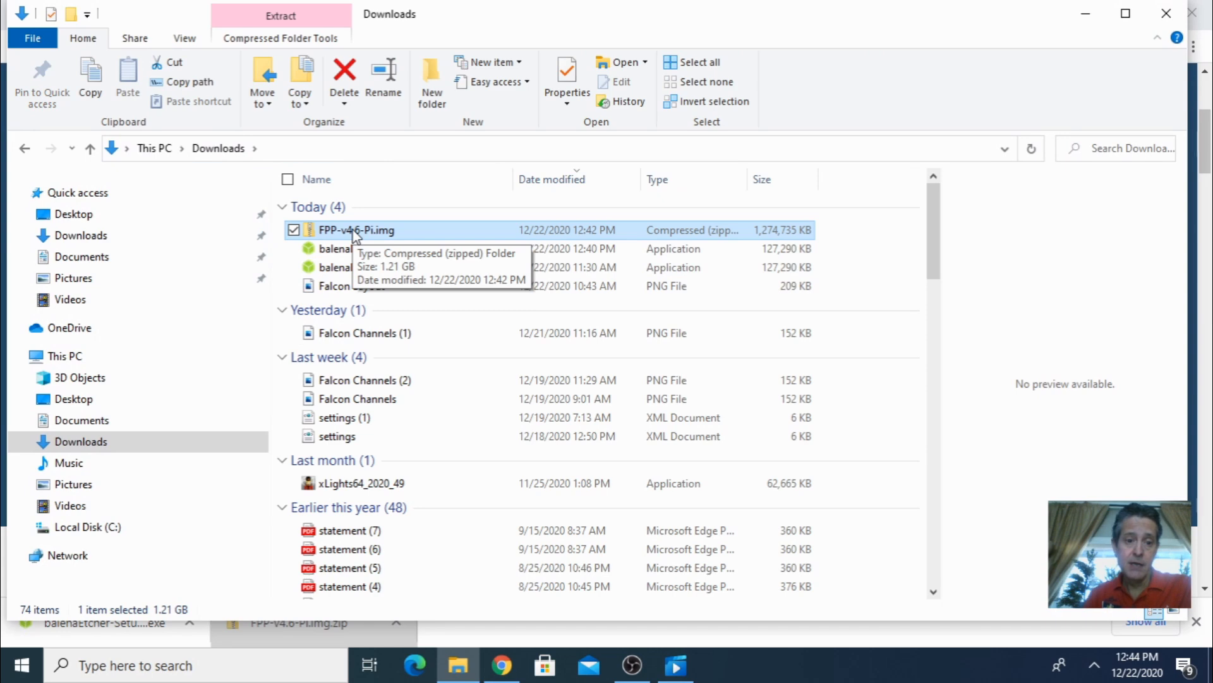
right_click(353, 234)
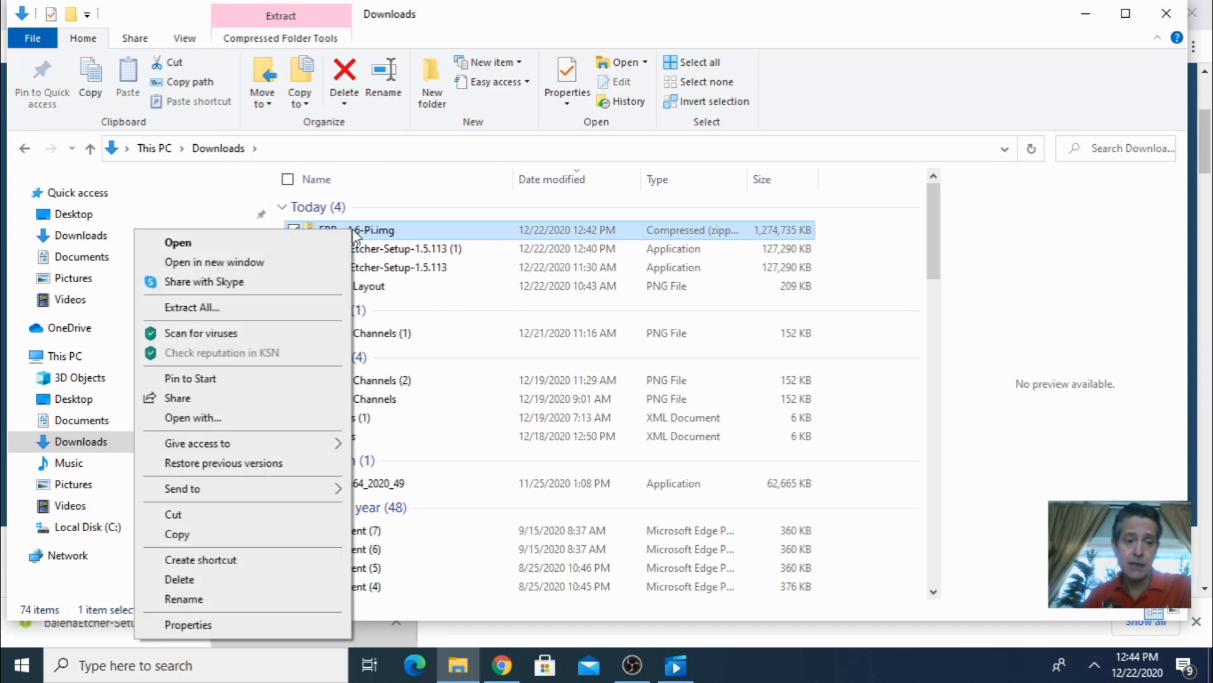
click(250, 314)
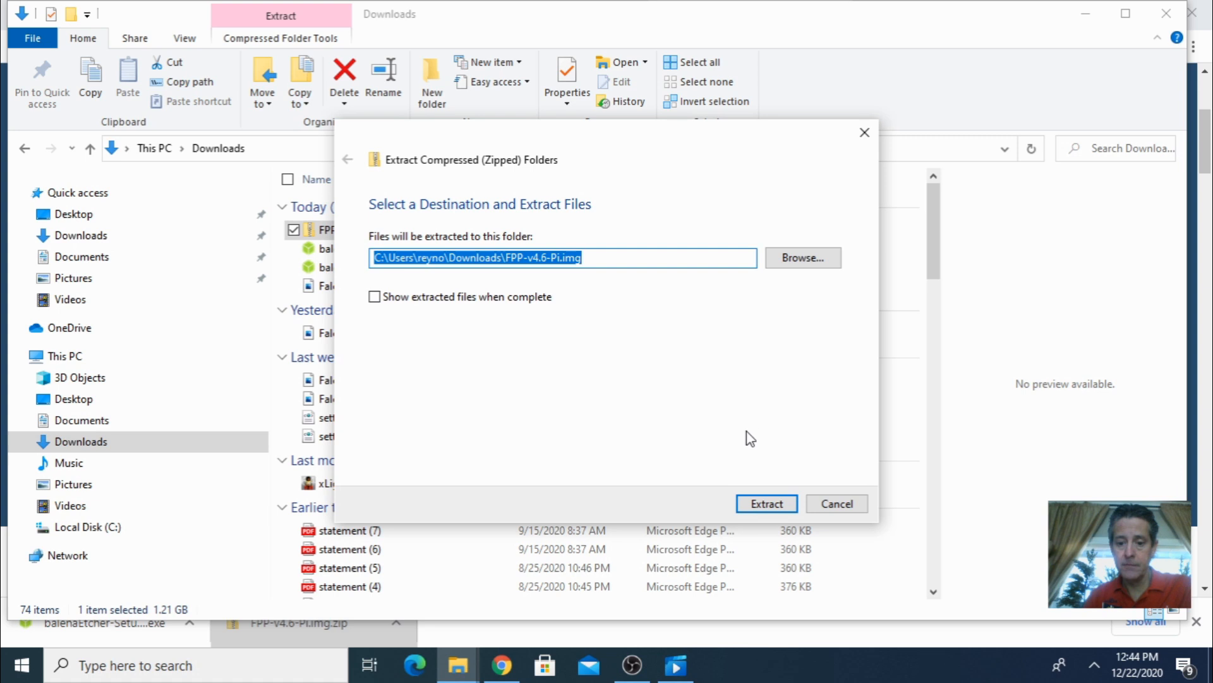
click(767, 503)
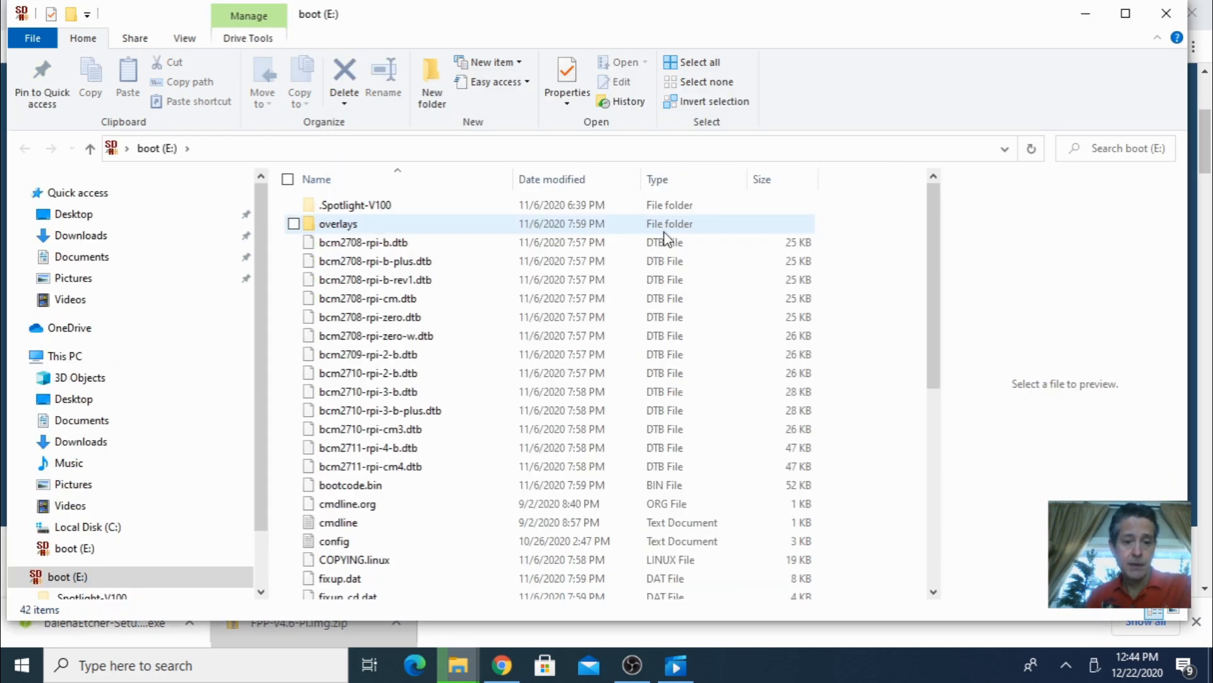
- Close the SD card window and select the extracted FPP-v4.6-Pi image as the file to flash in balenaEtcher
click(1169, 15)
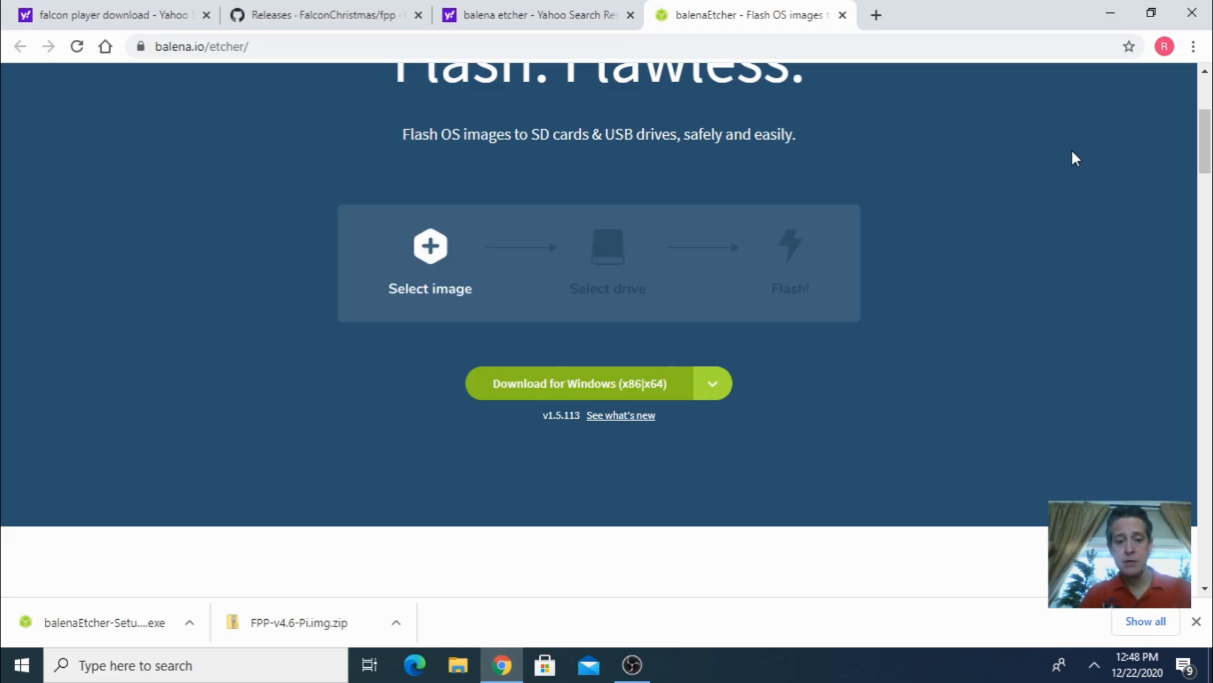
click(1114, 16)
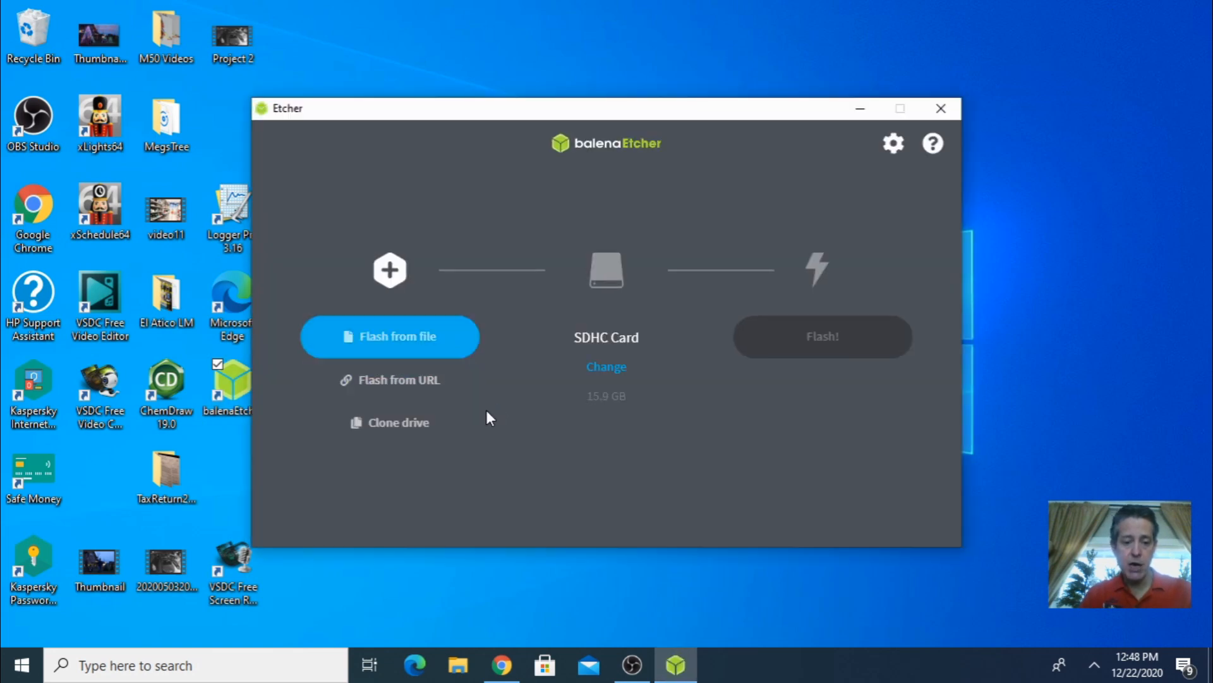
click(407, 341)
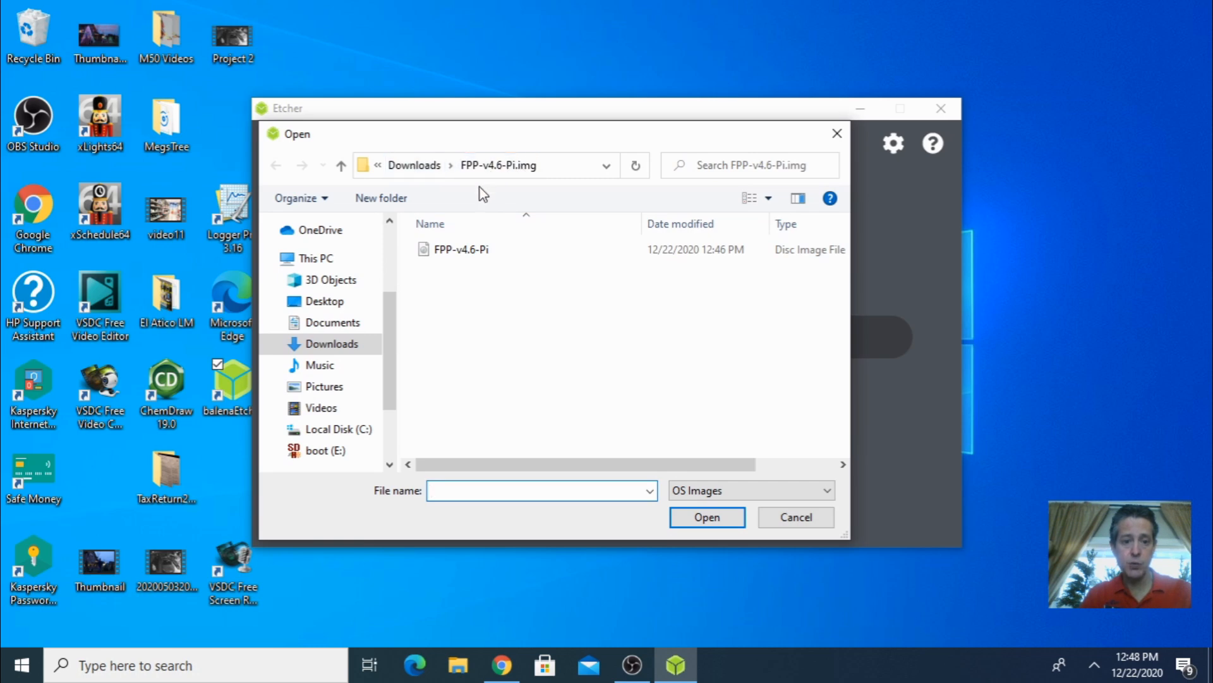
click(459, 253)
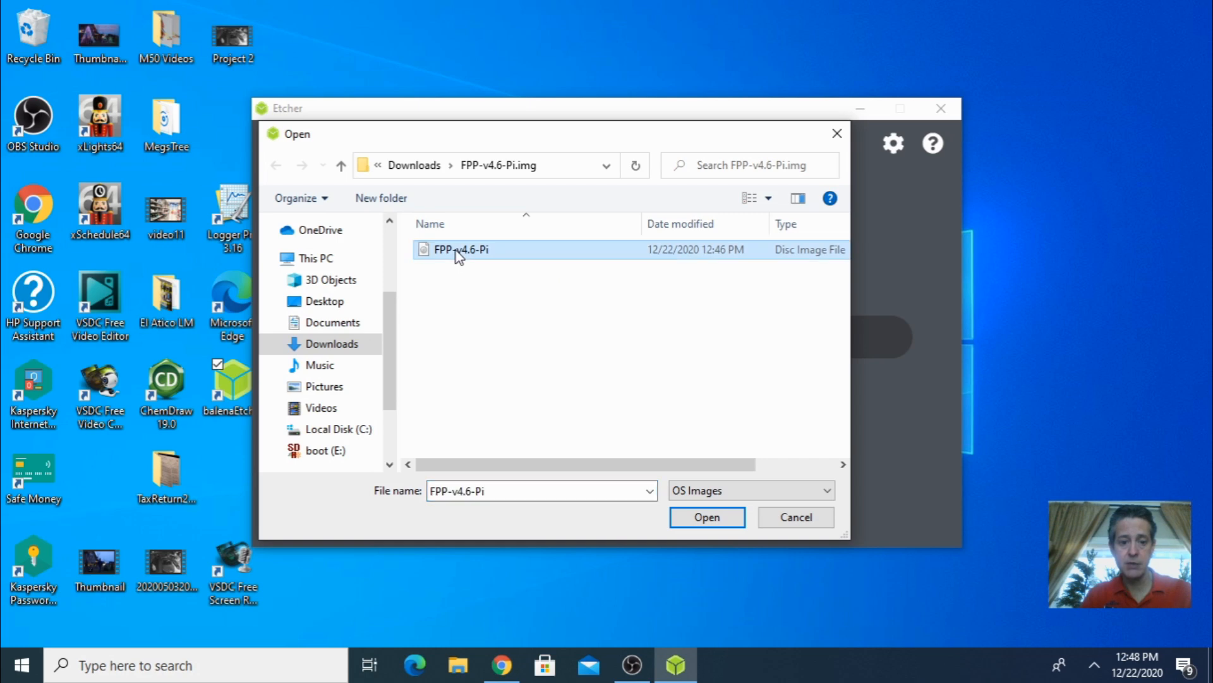
click(706, 516)
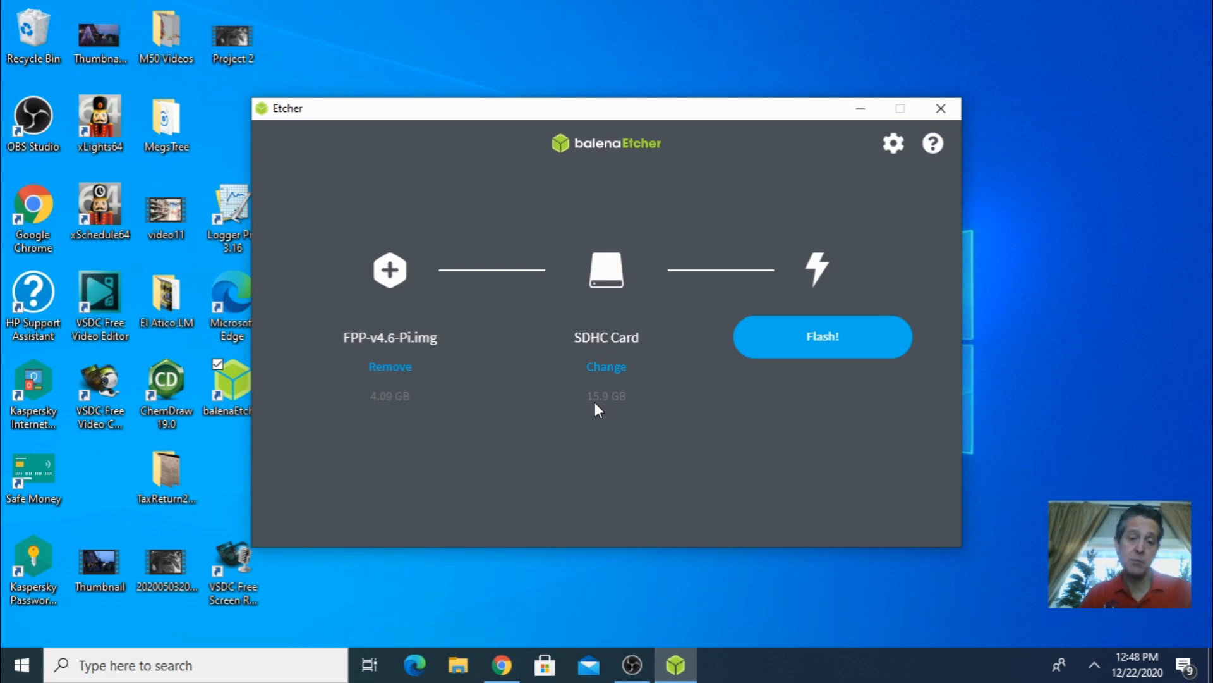
- Flash the image onto the SDHC card and cancel the insert-disk prompt
click(822, 342)
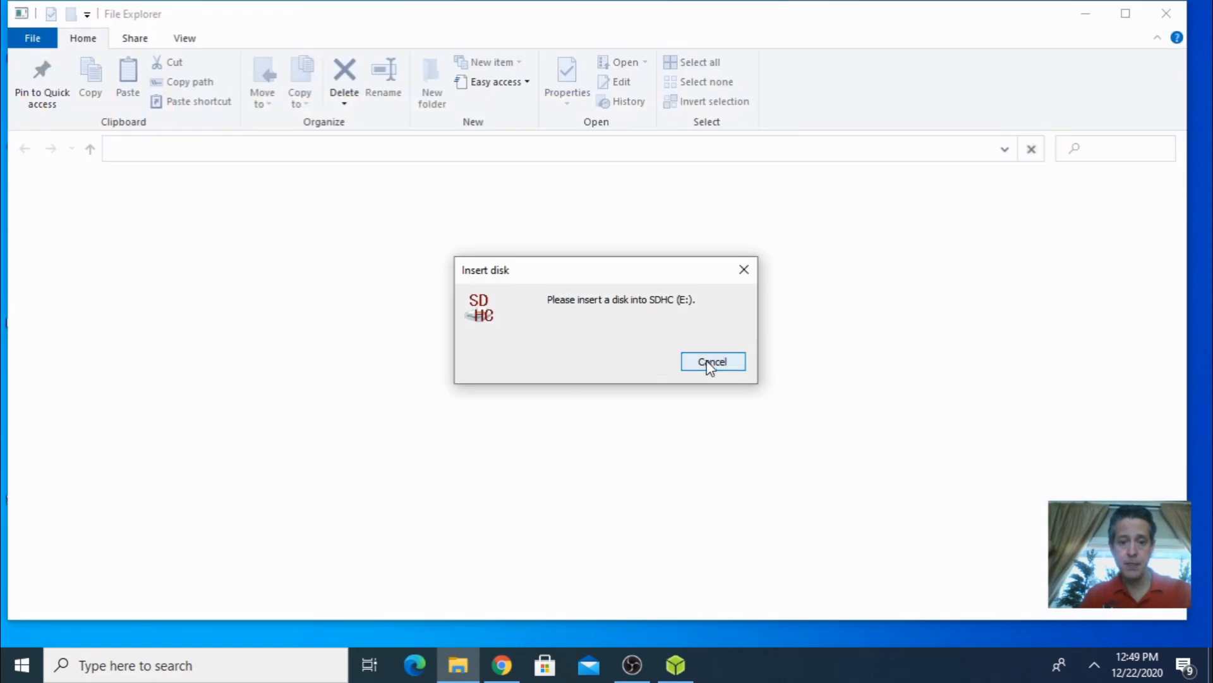
click(715, 362)
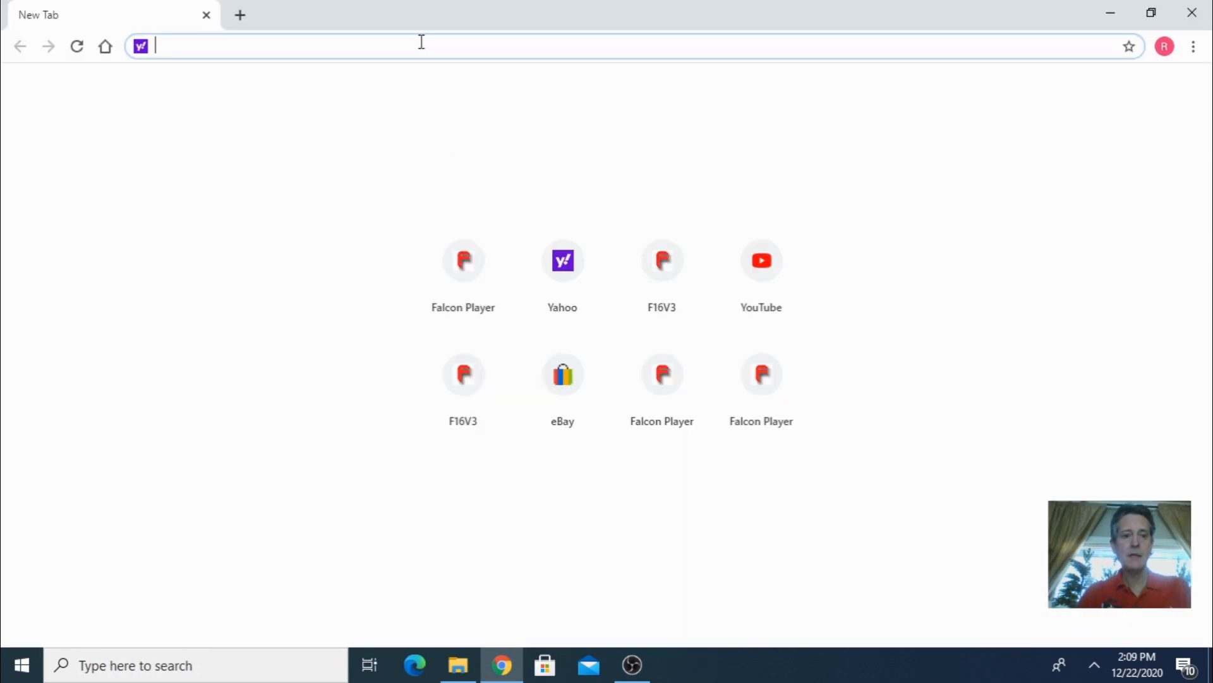
text(http://)
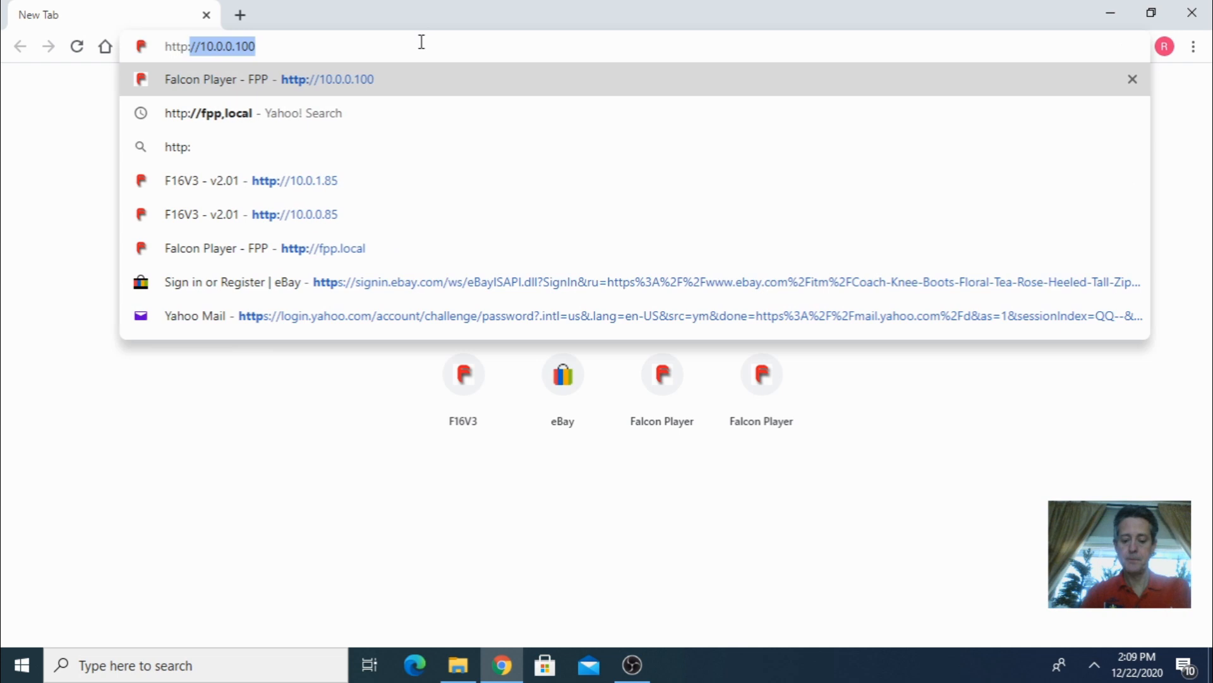
text(f)
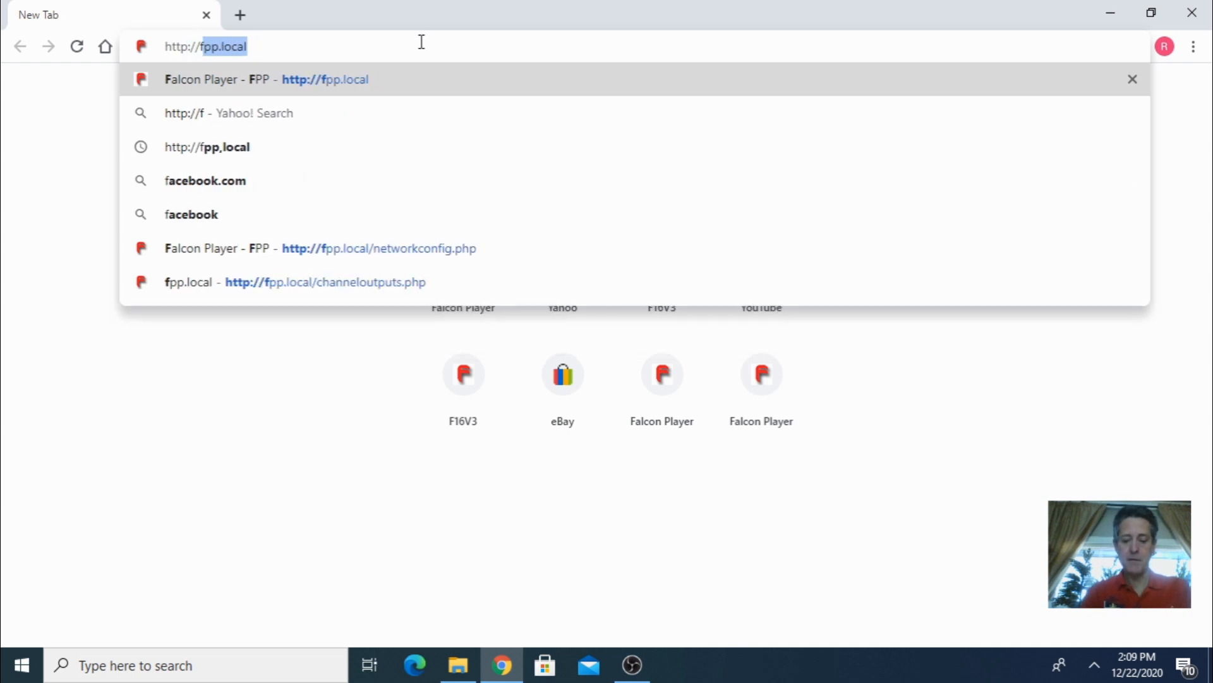
text(pp.local)
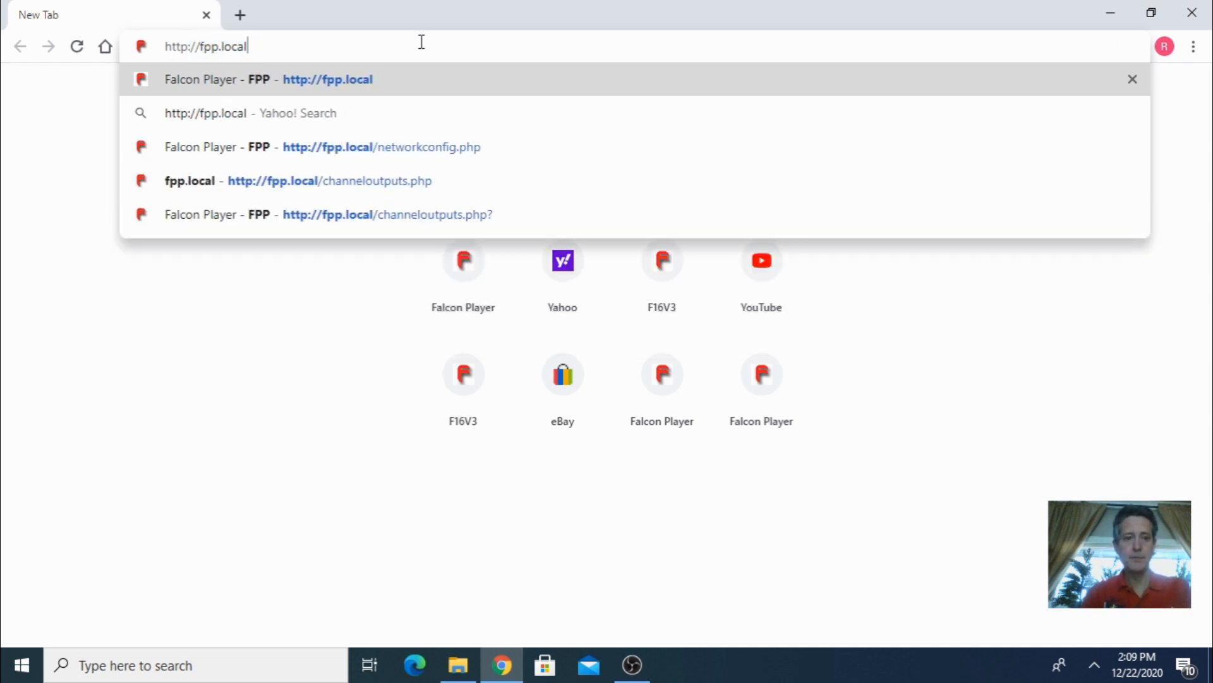
key(Return)
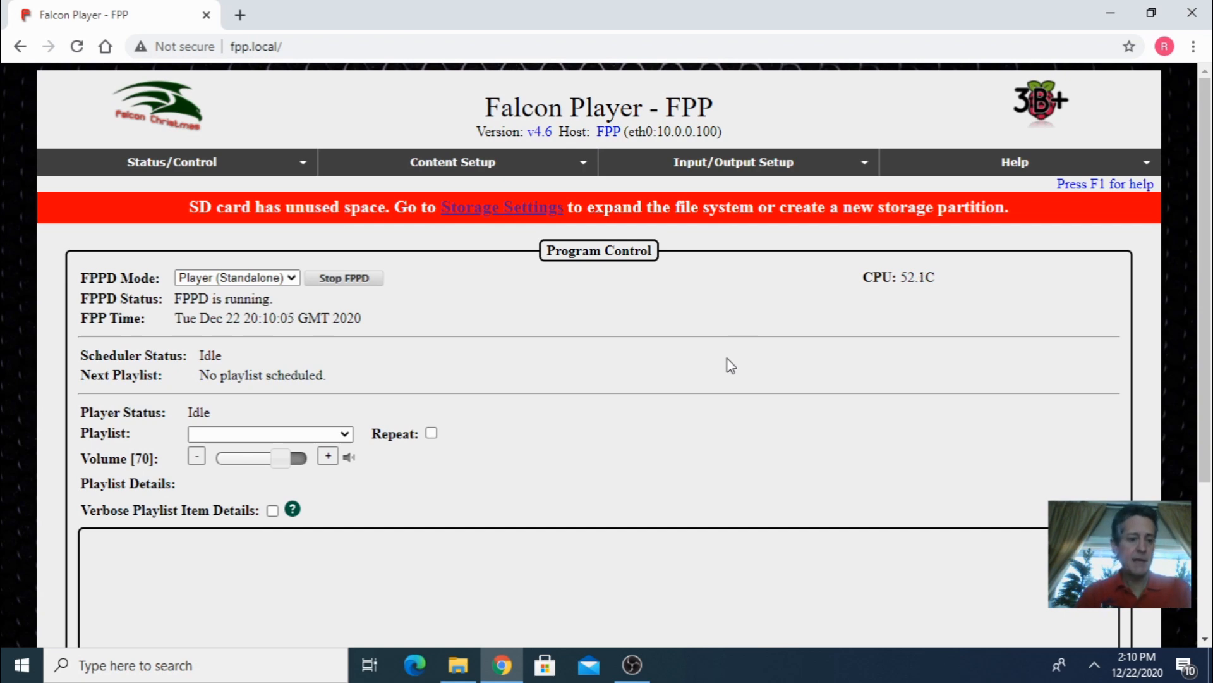
- Open the Channel Outputs page and set the E1.31 / ArtNet / DDP outputs count to 1
click(752, 165)
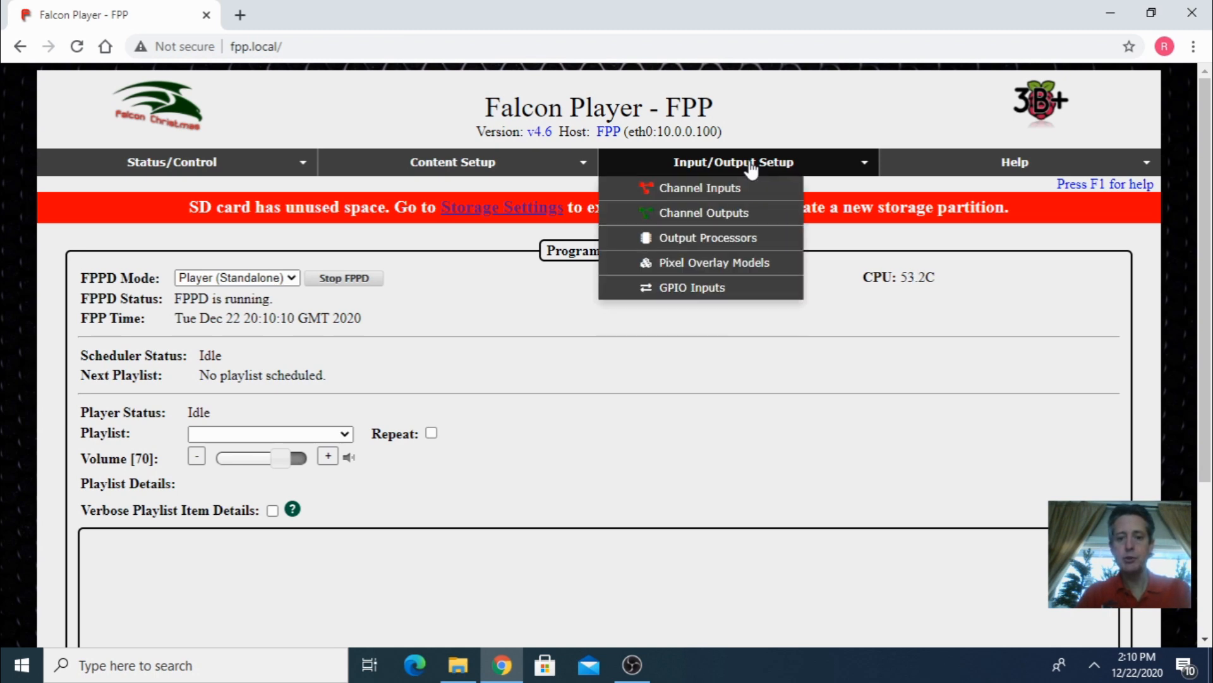
click(732, 216)
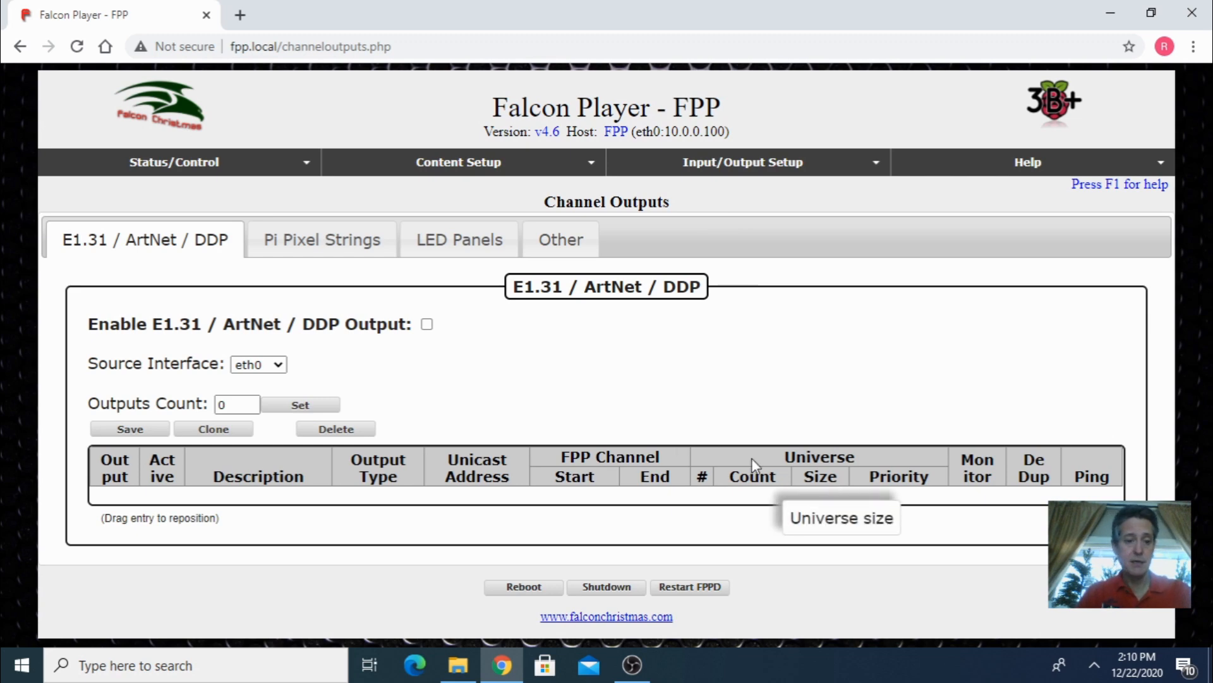
click(247, 406)
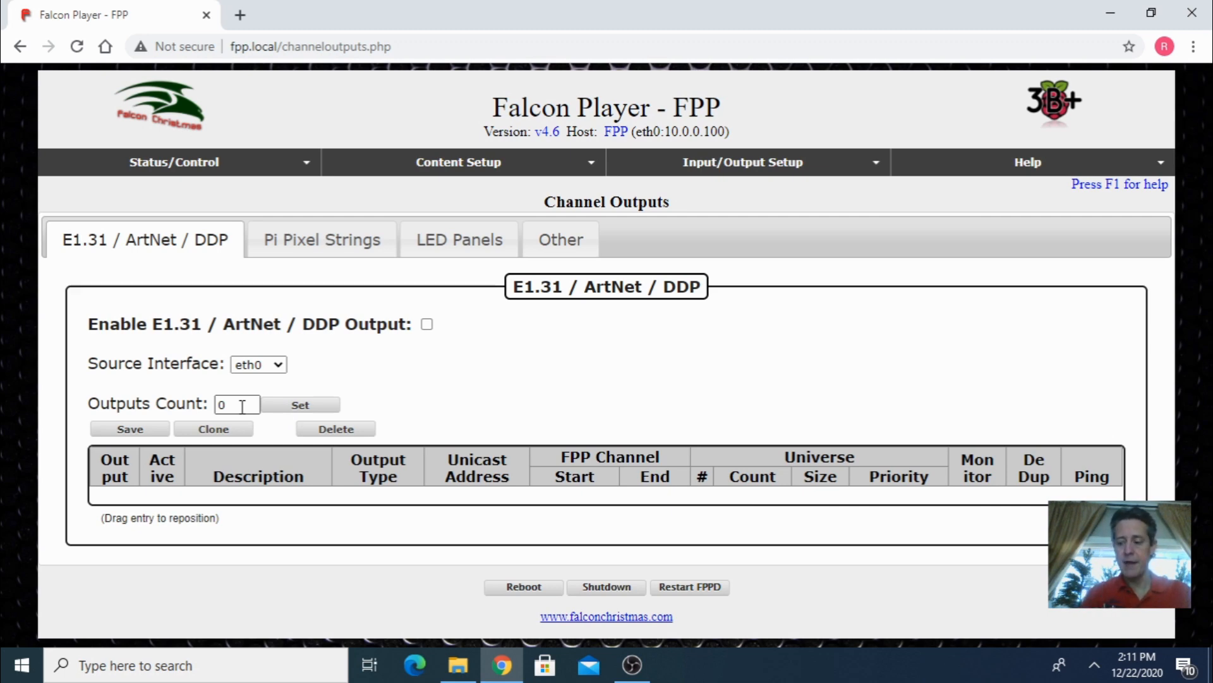
double_click(242, 407)
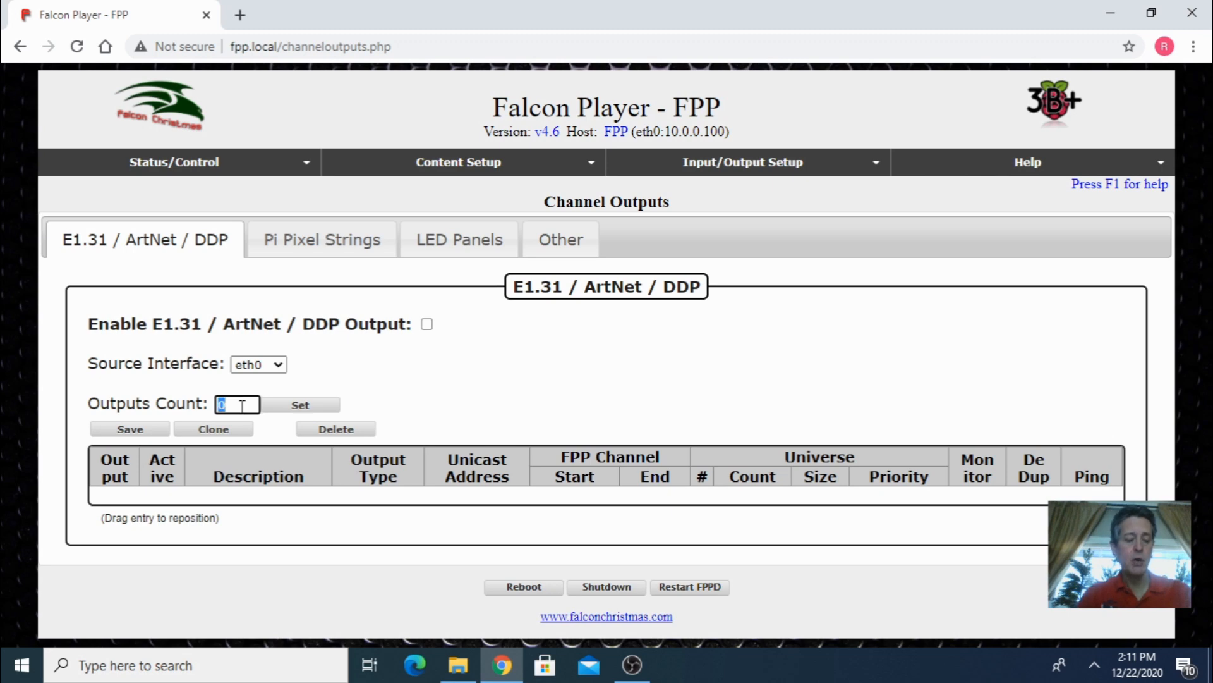
text(1)
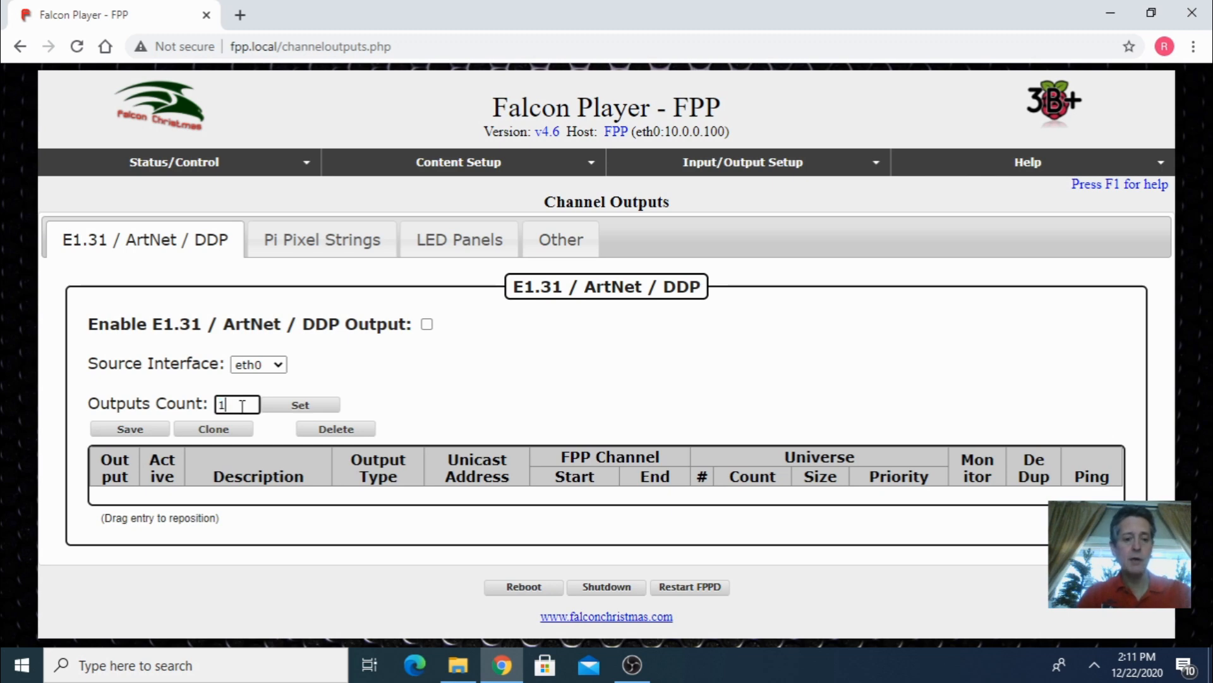
click(299, 406)
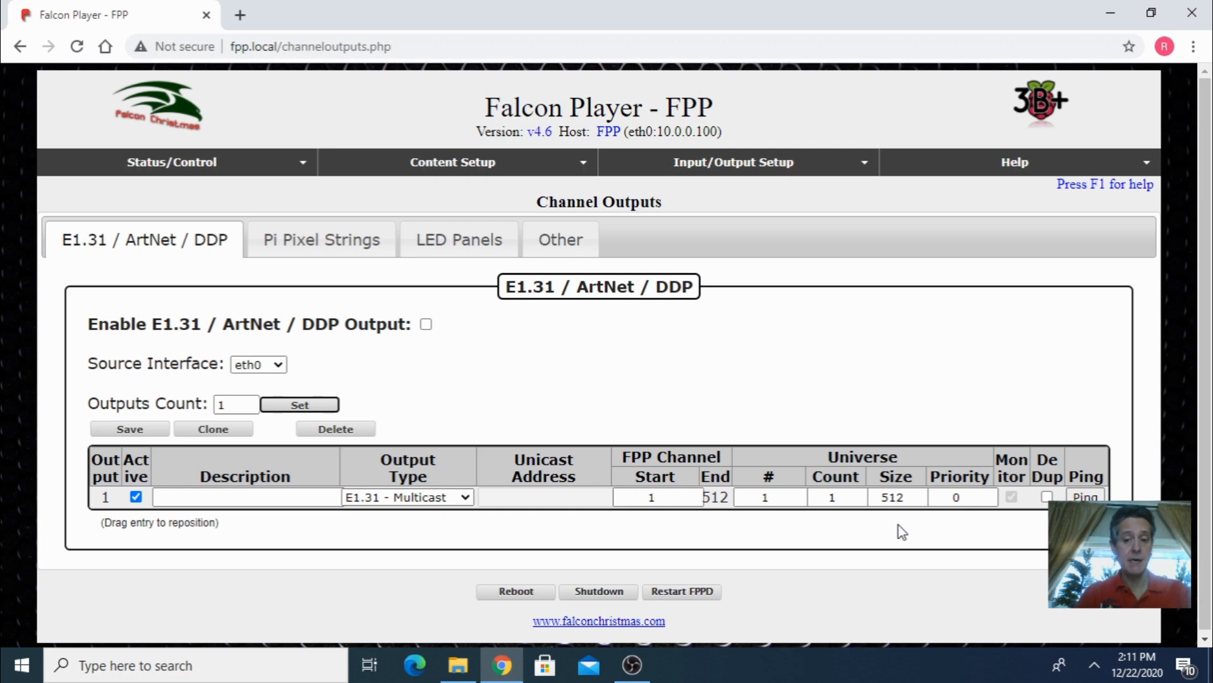
- Set the first output's universe size to 510 and its output type to E1.31 - Unicast
click(921, 501)
click(921, 501)
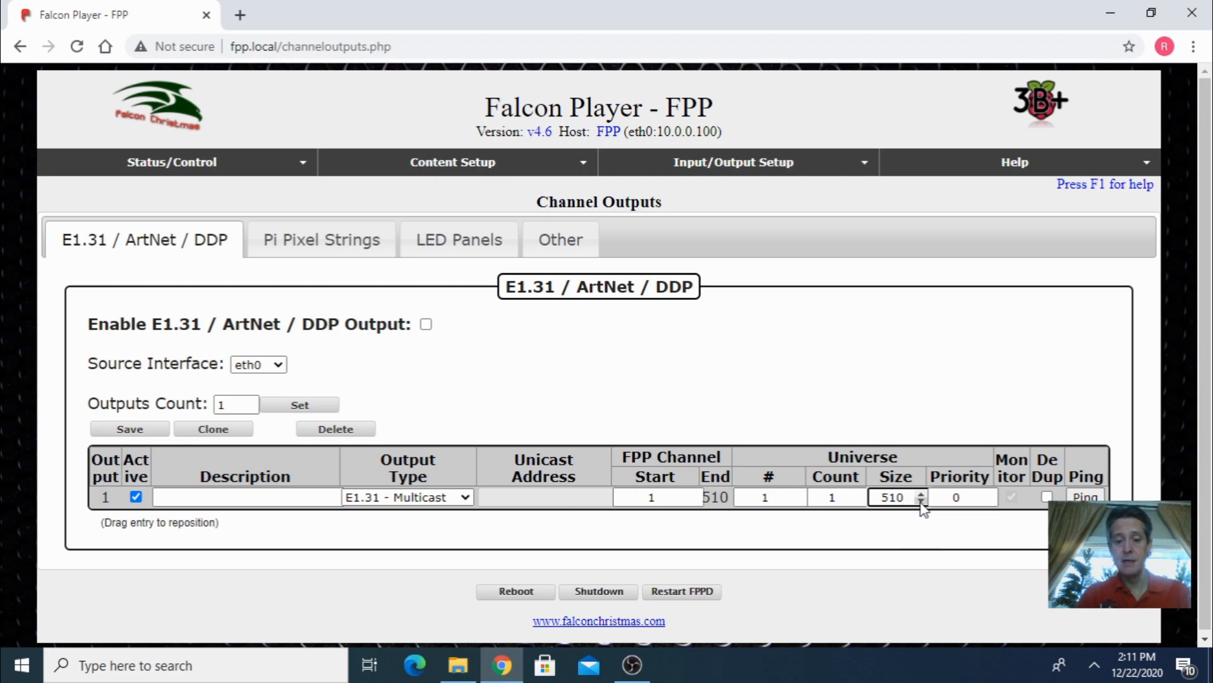
click(443, 498)
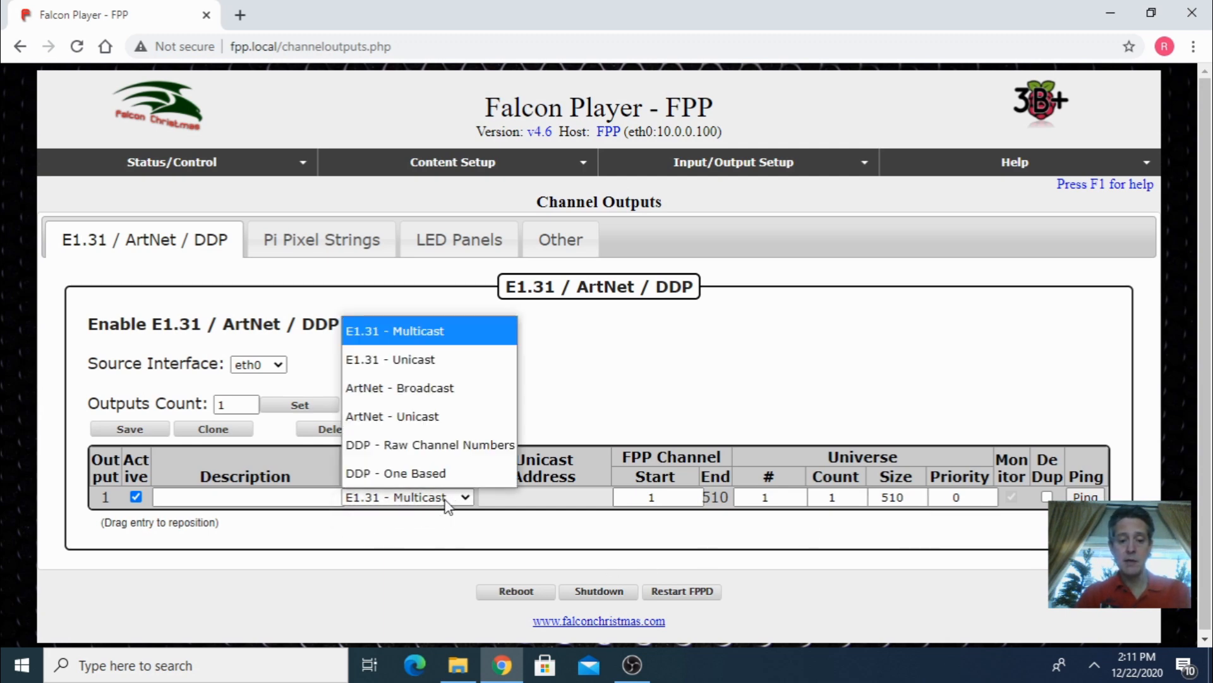
click(441, 371)
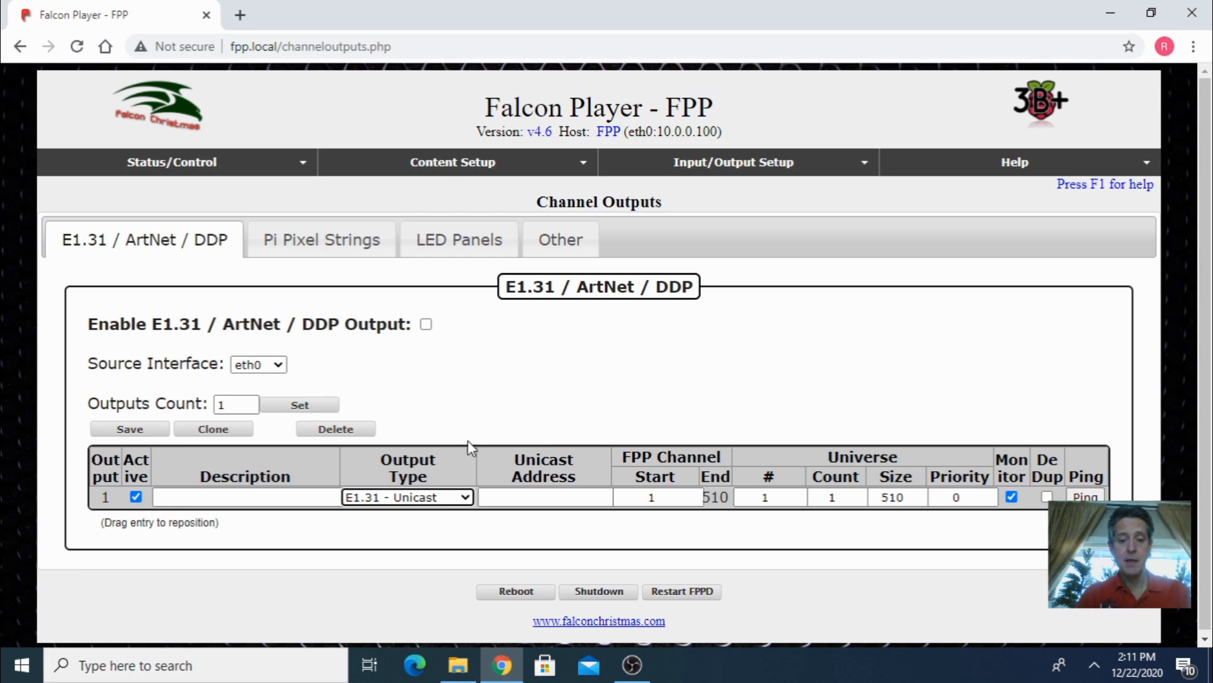
- Enter unicast address 10.0.0.85 for the output, save the channel outputs and restart FPPD
click(510, 498)
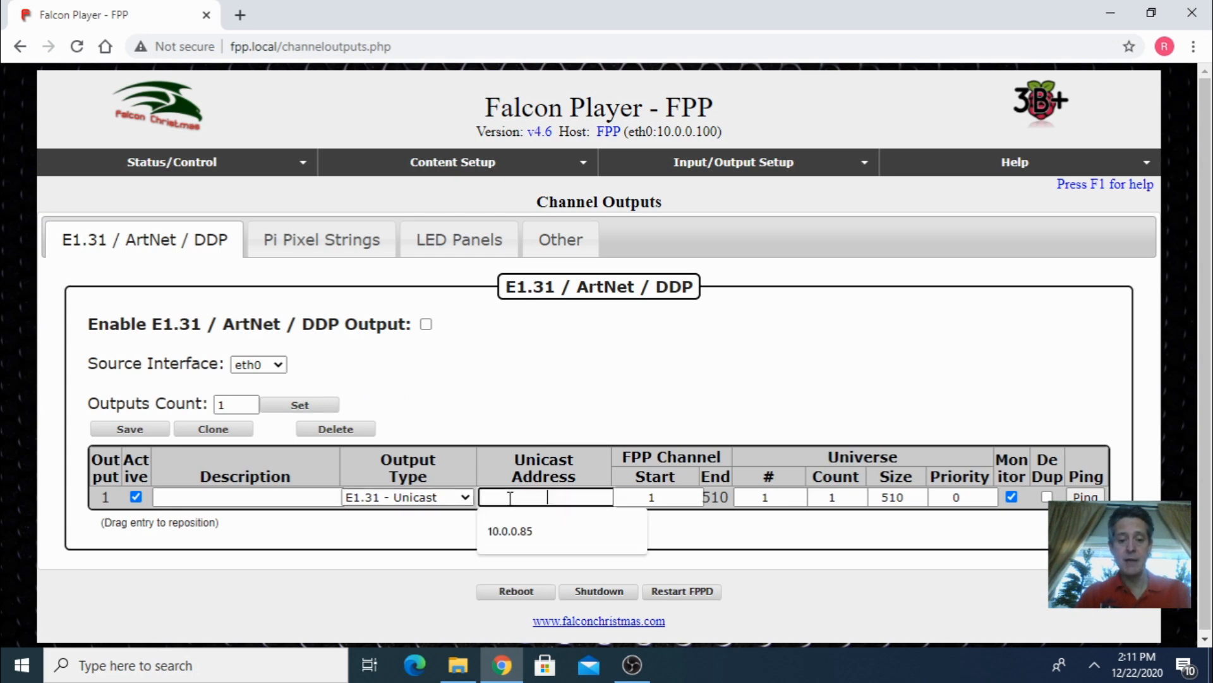
click(518, 529)
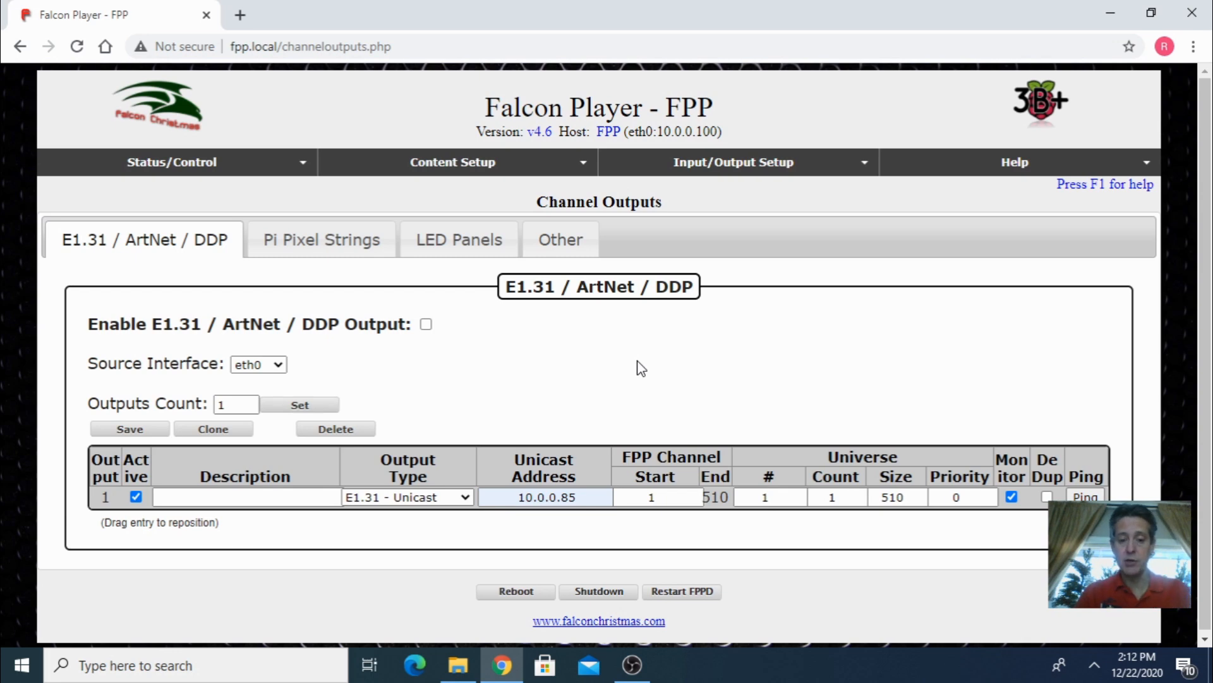
click(133, 429)
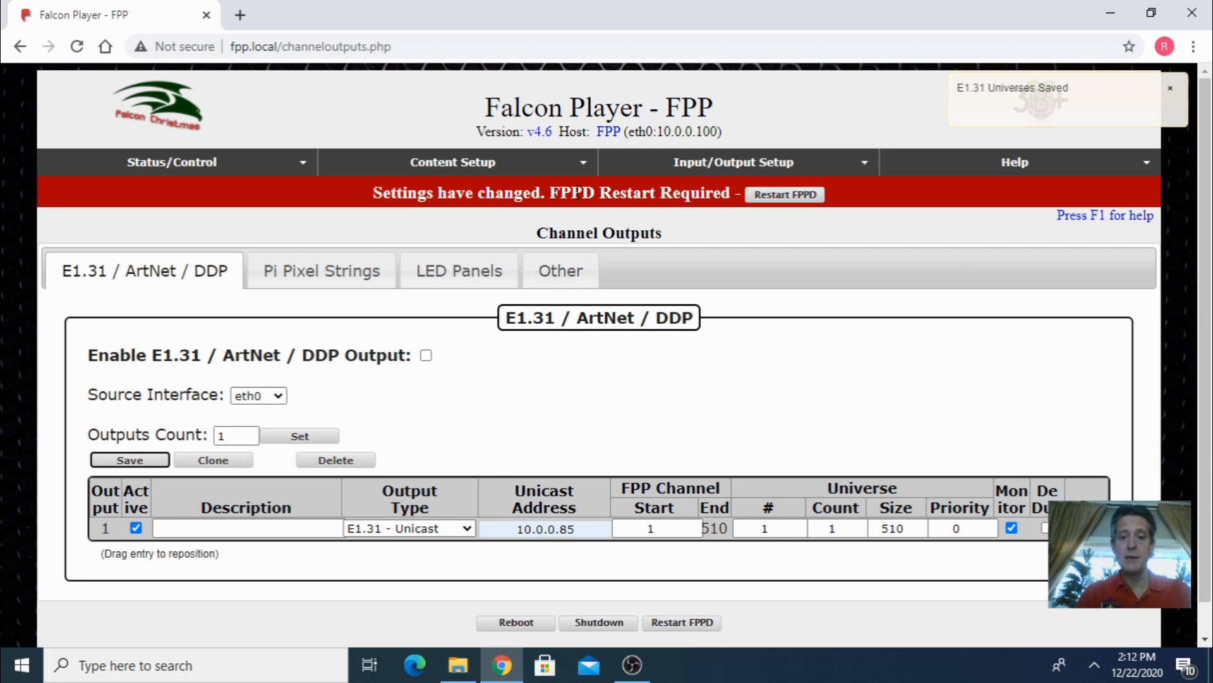
click(774, 196)
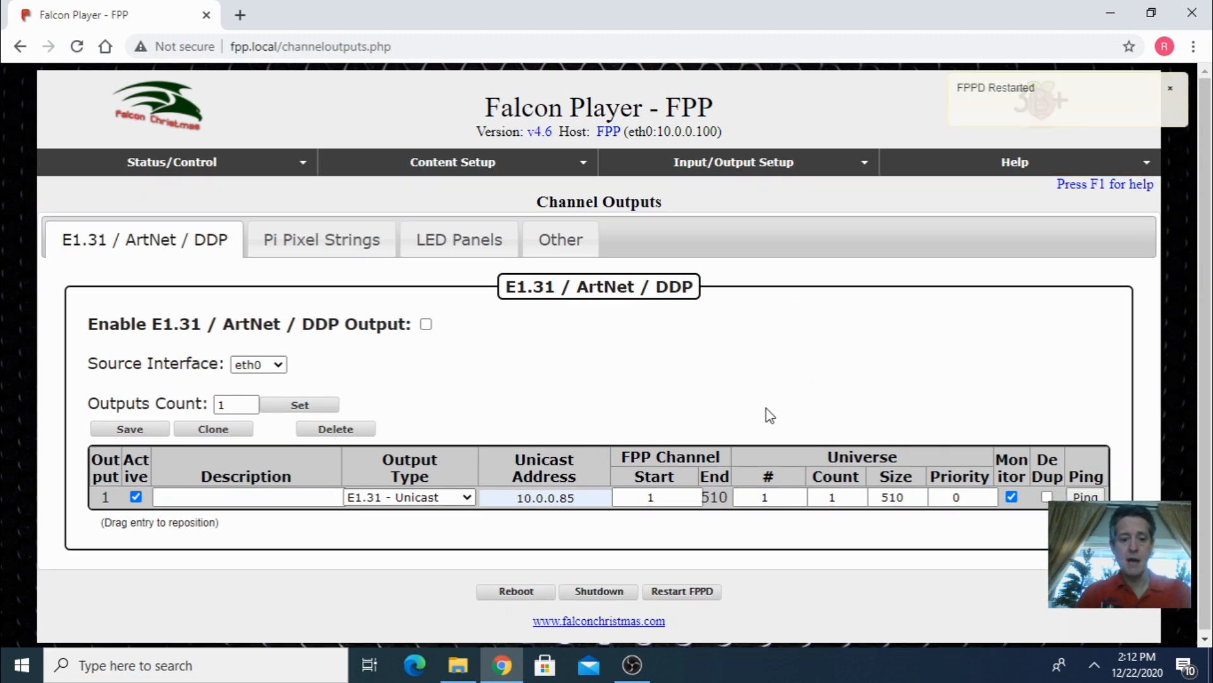
- Reload the page and set the outputs count to 96
click(77, 47)
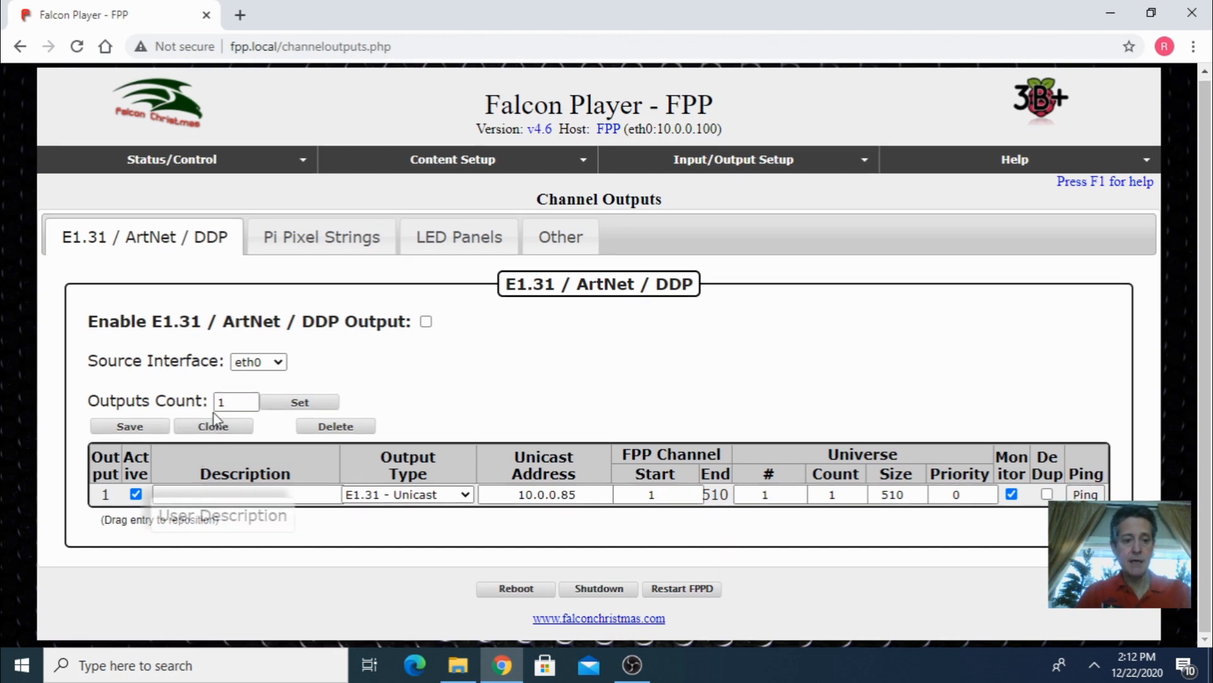
text(9)
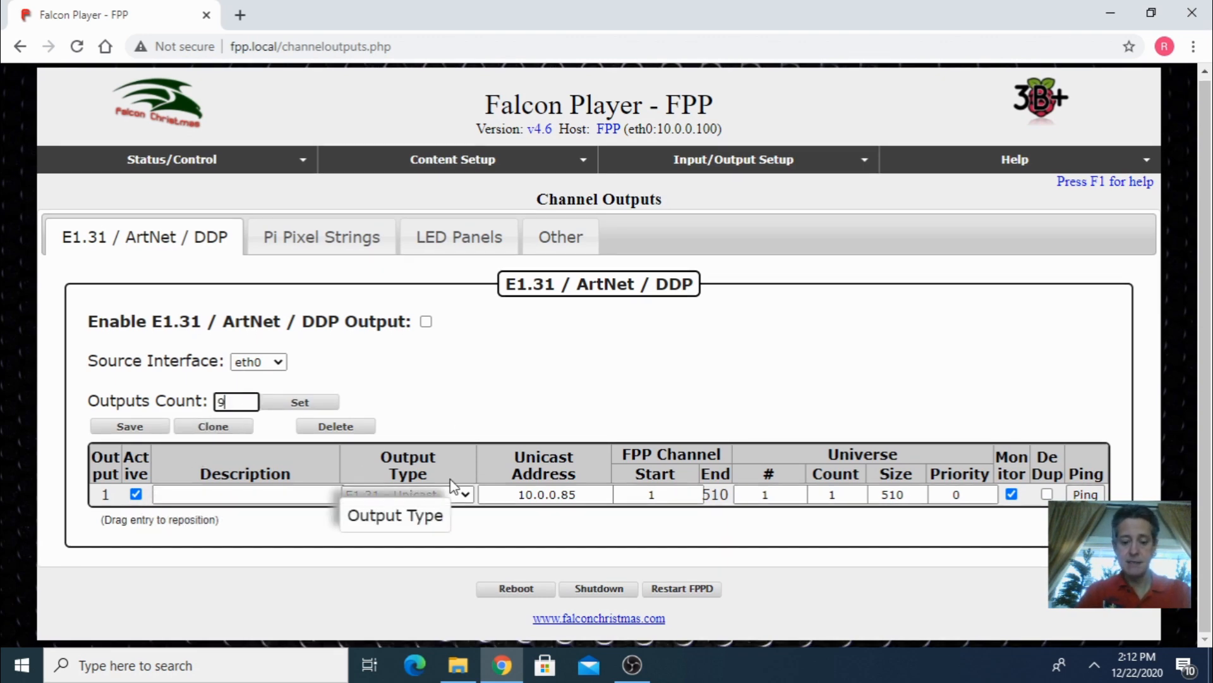
text(6)
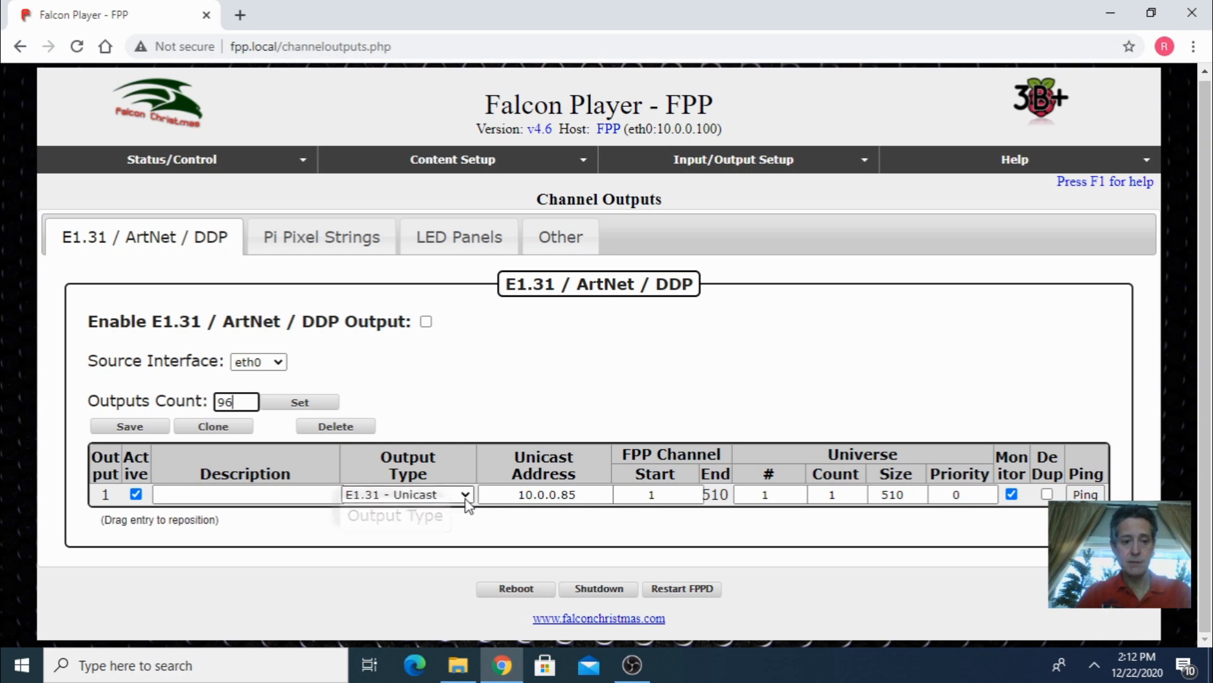
click(311, 409)
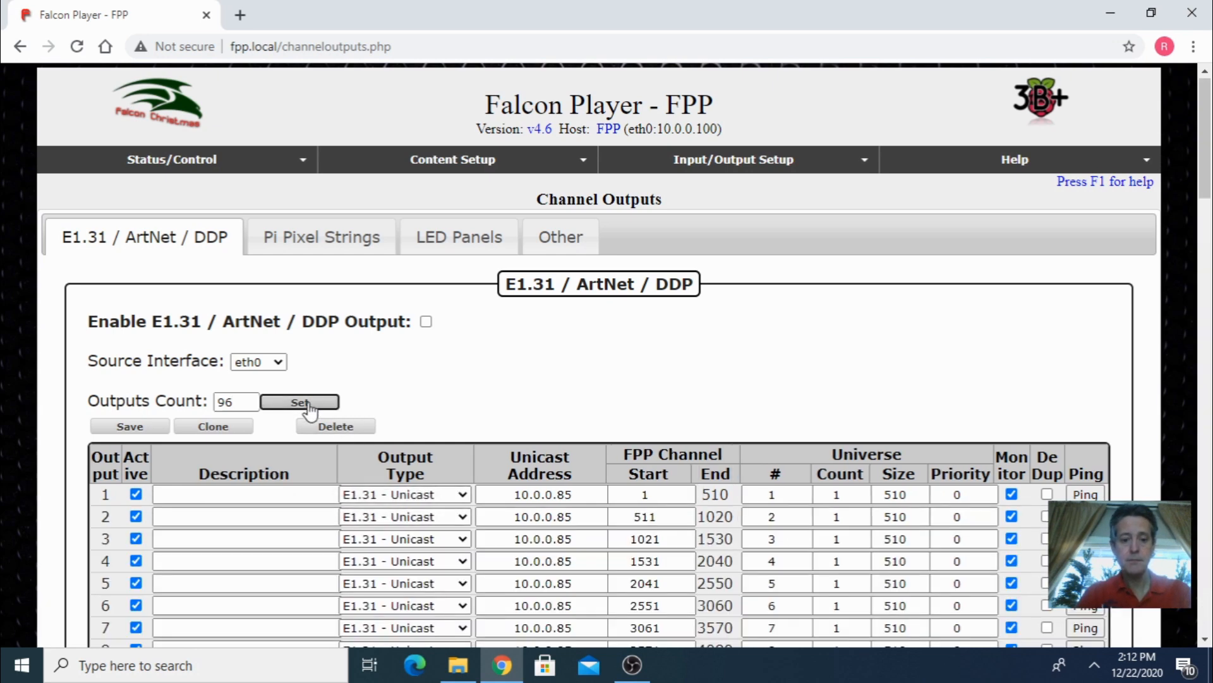
- Save the 96 E1.31 unicast outputs and restart FPPD
scroll(352, 411, down, 3)
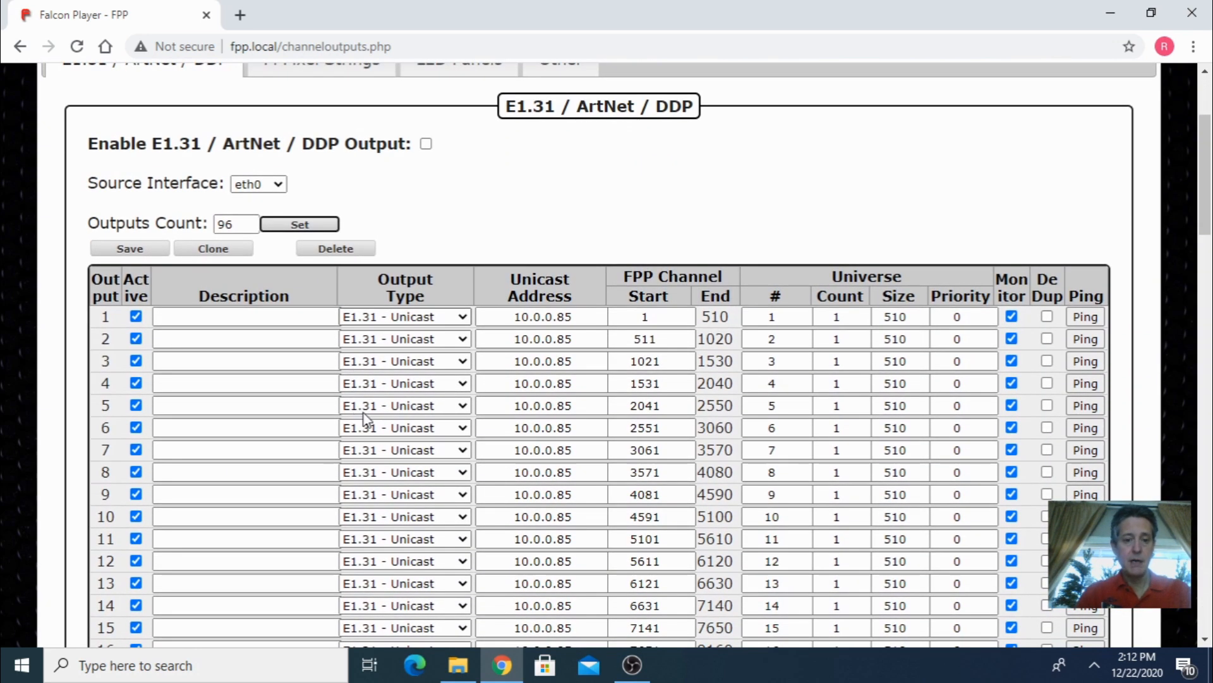
scroll(446, 471, down, 20)
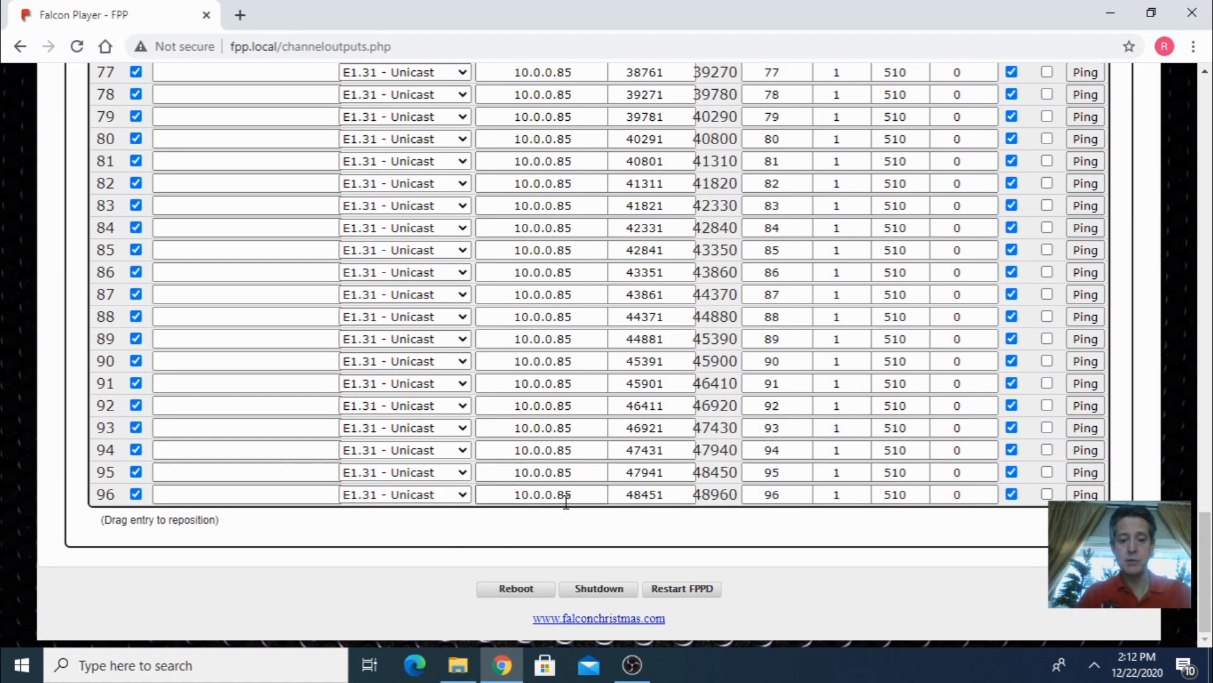
scroll(569, 501, up, 20)
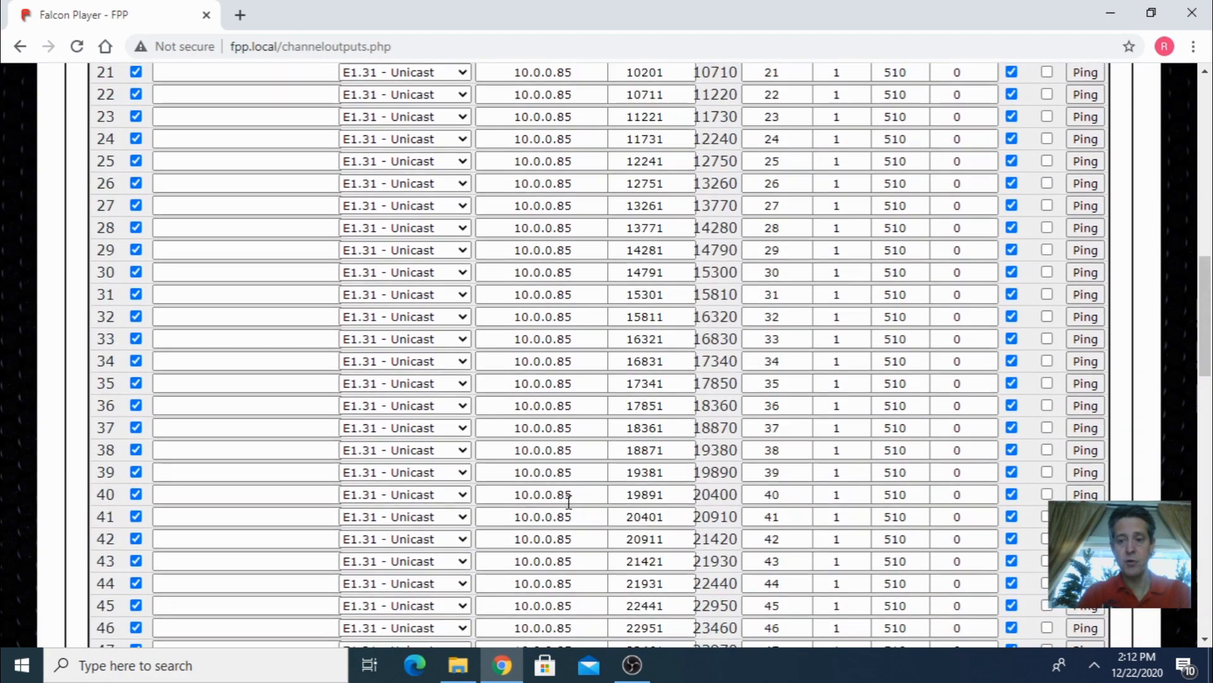
scroll(569, 501, up, 7)
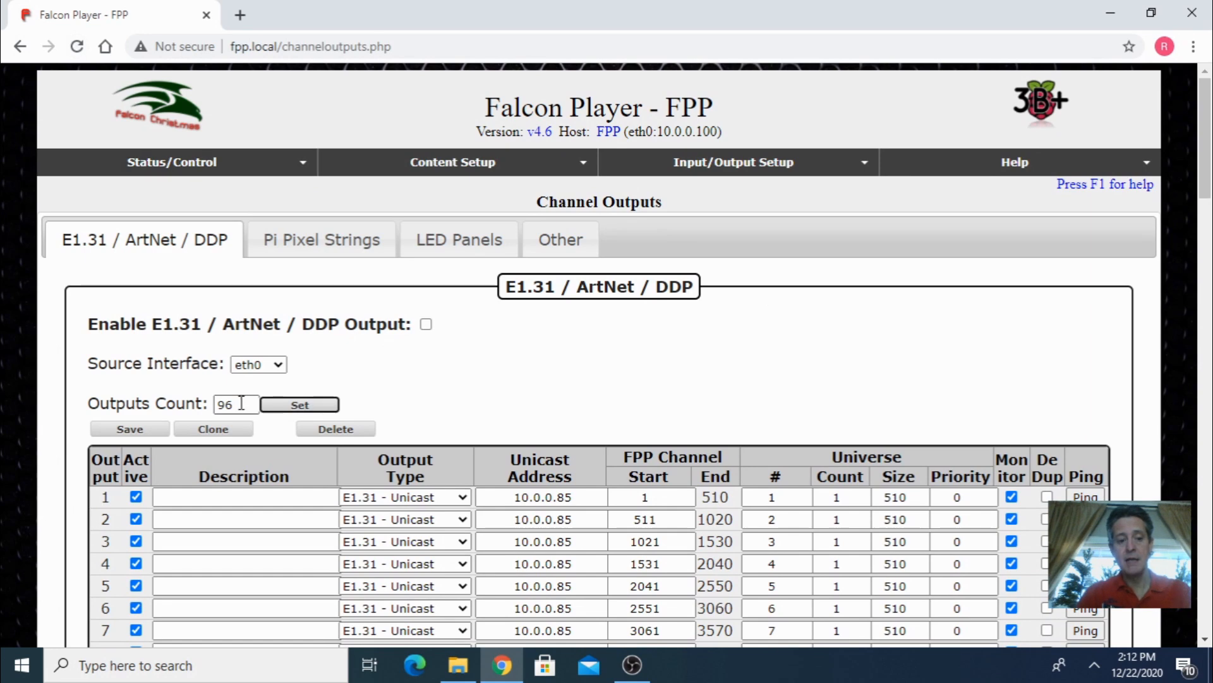
scroll(410, 411, down, 3)
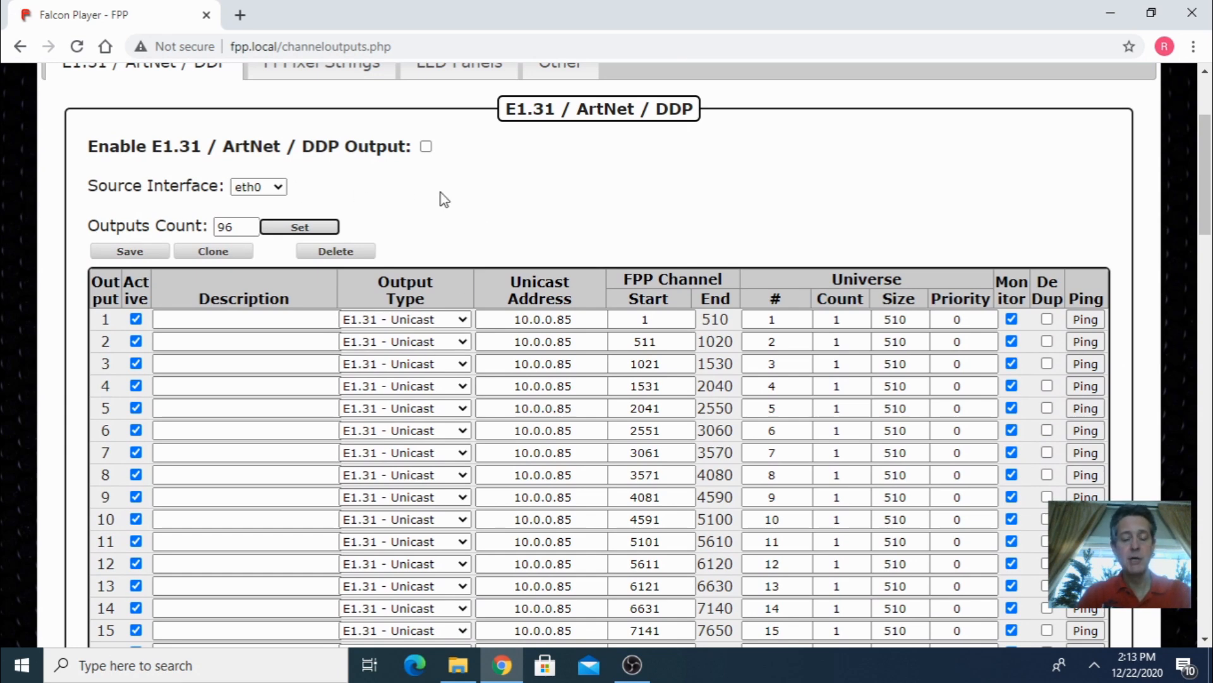
scroll(445, 200, up, 2)
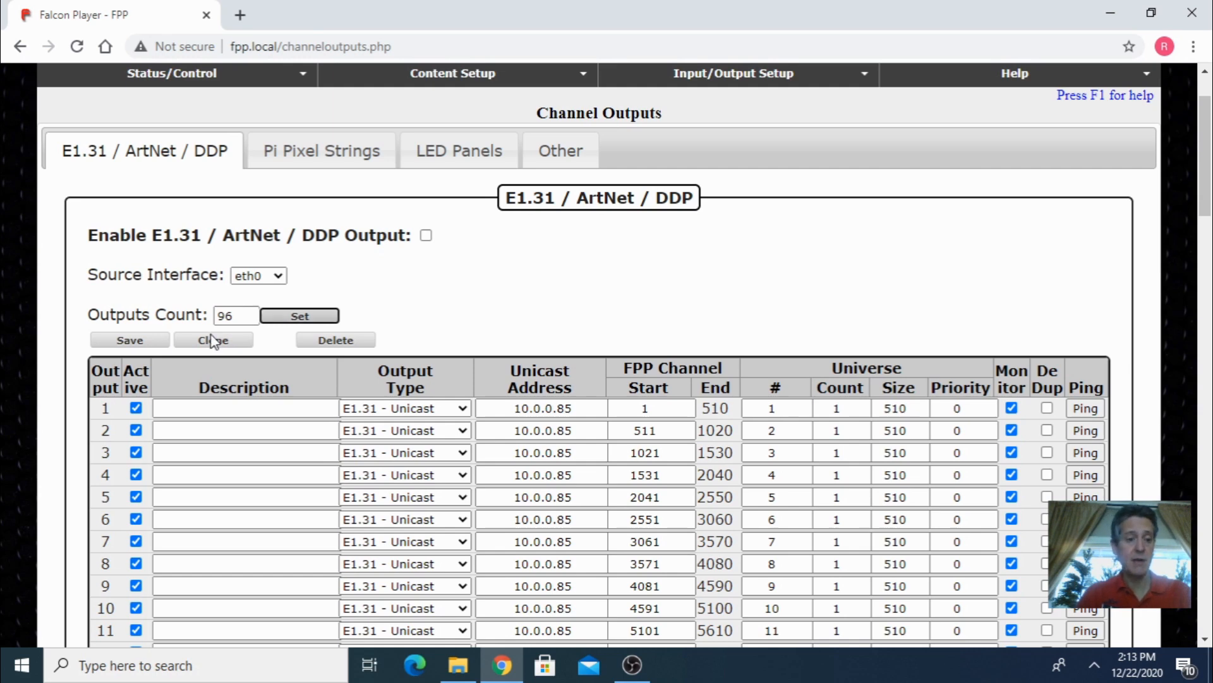
click(130, 341)
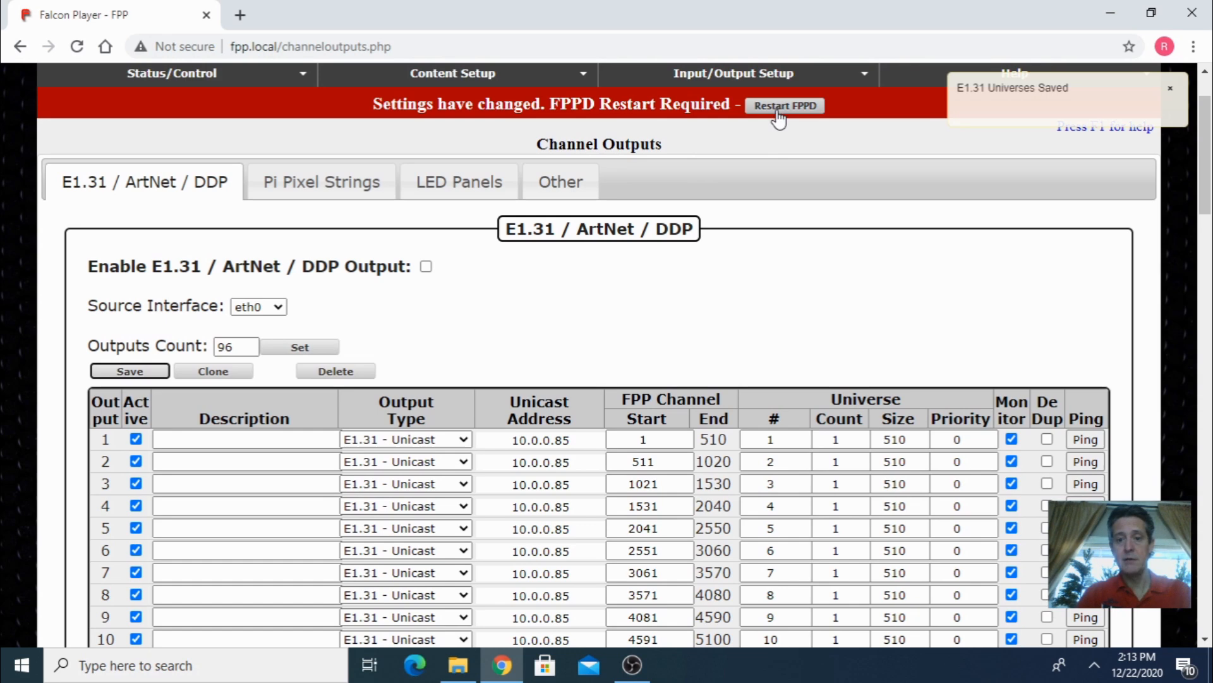
click(778, 109)
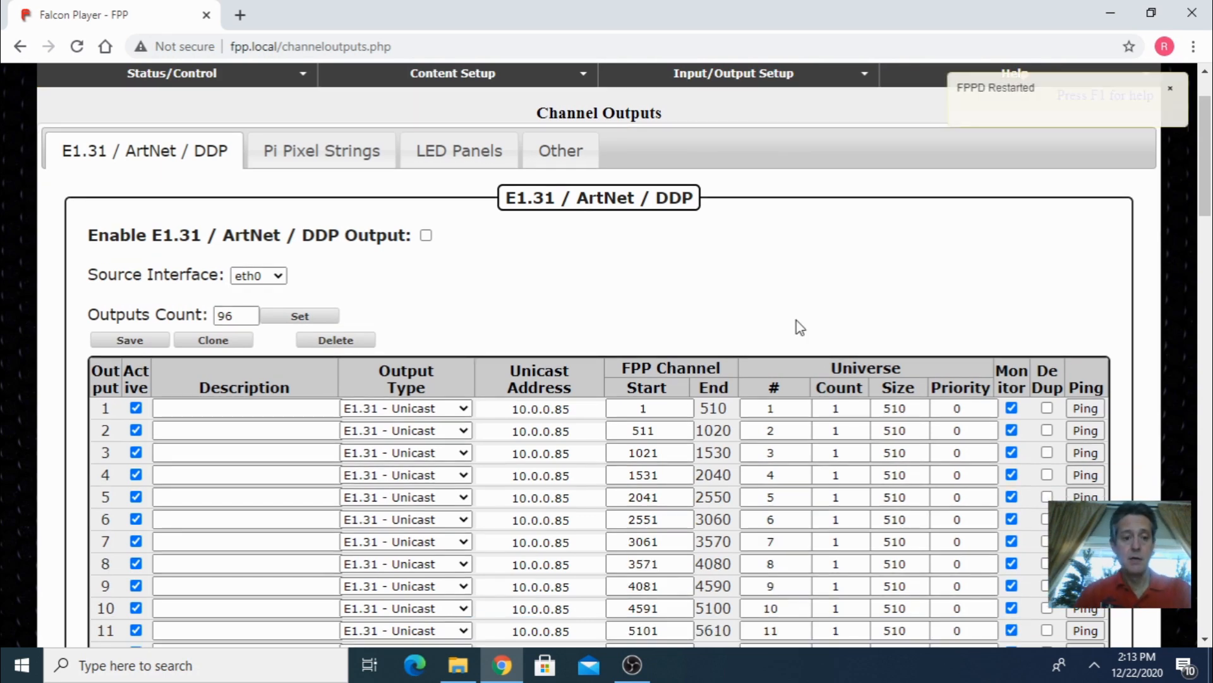
scroll(745, 306, up, 2)
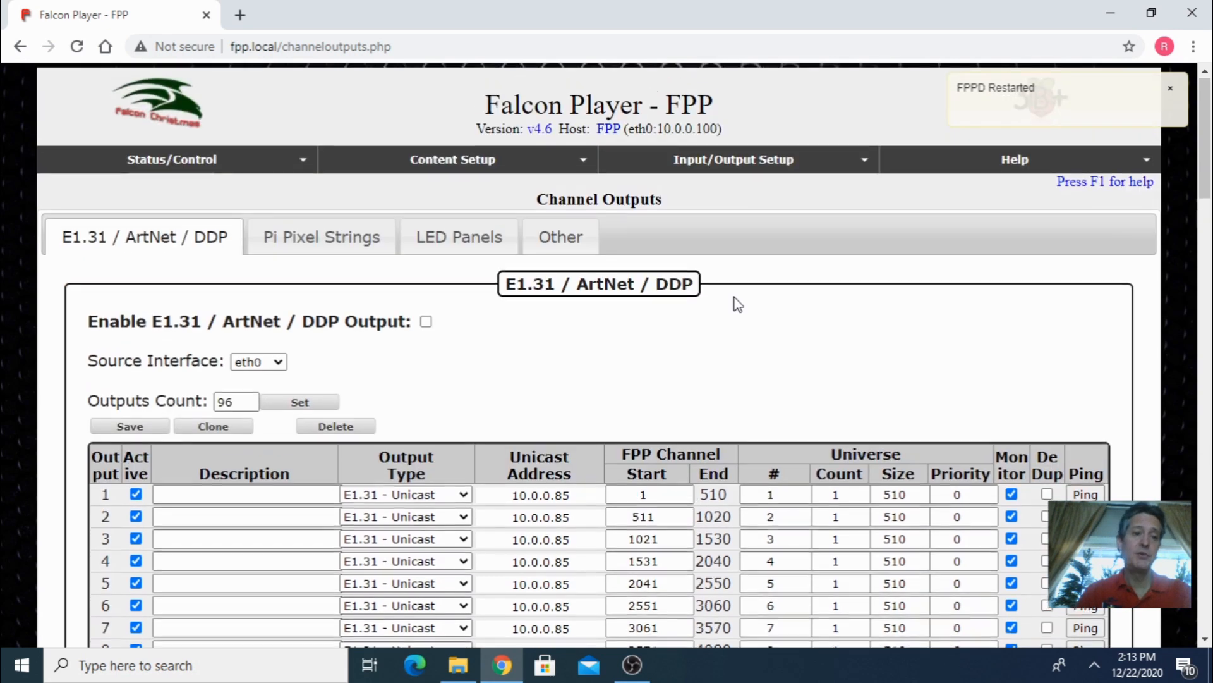
- Open the network configuration, select the wlan0 interface and choose Home as its WPA SSID
mouse_move(287, 163)
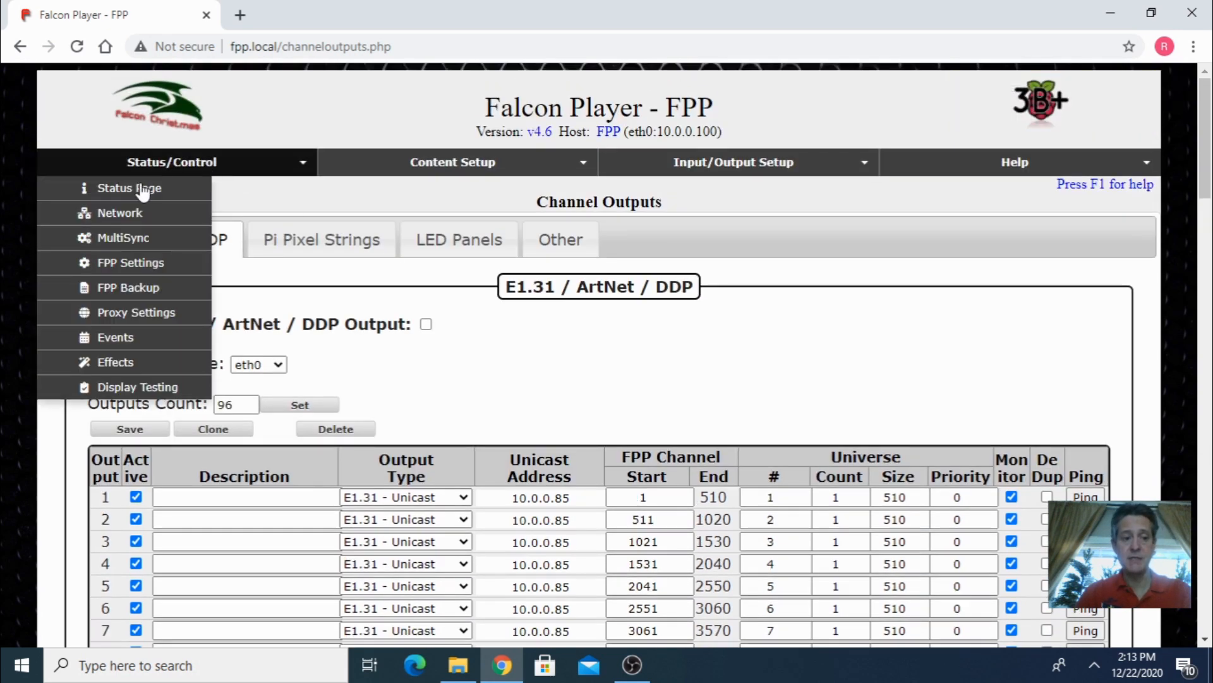
click(133, 223)
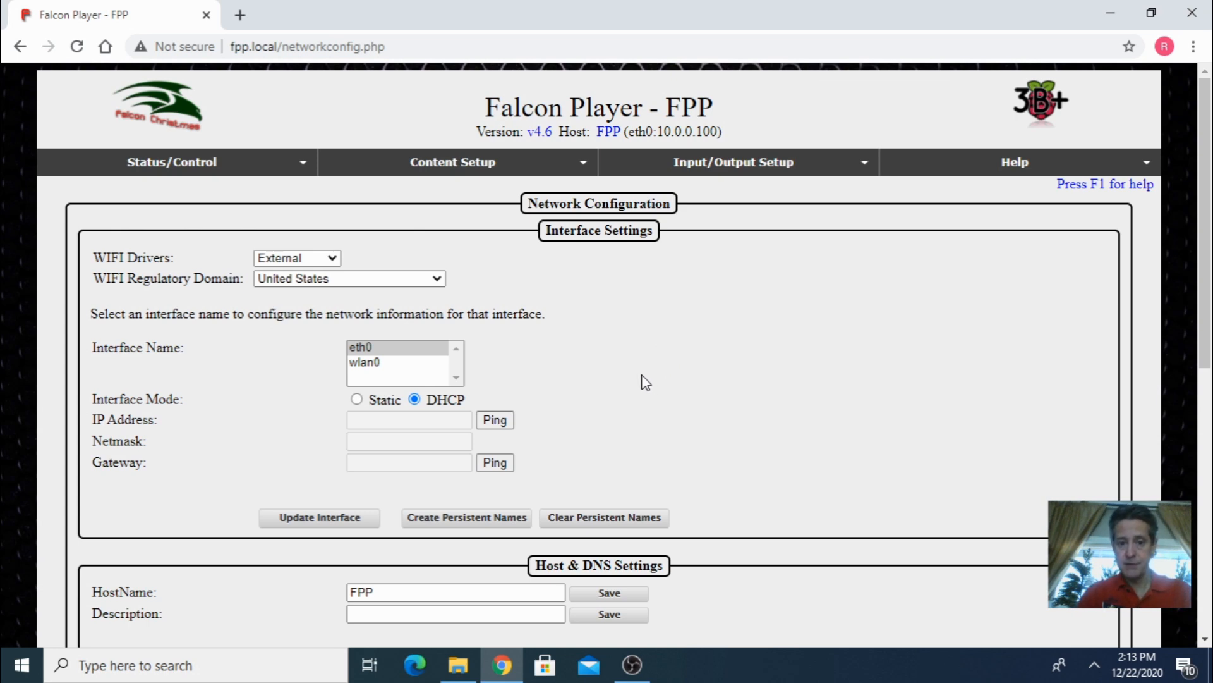
click(369, 364)
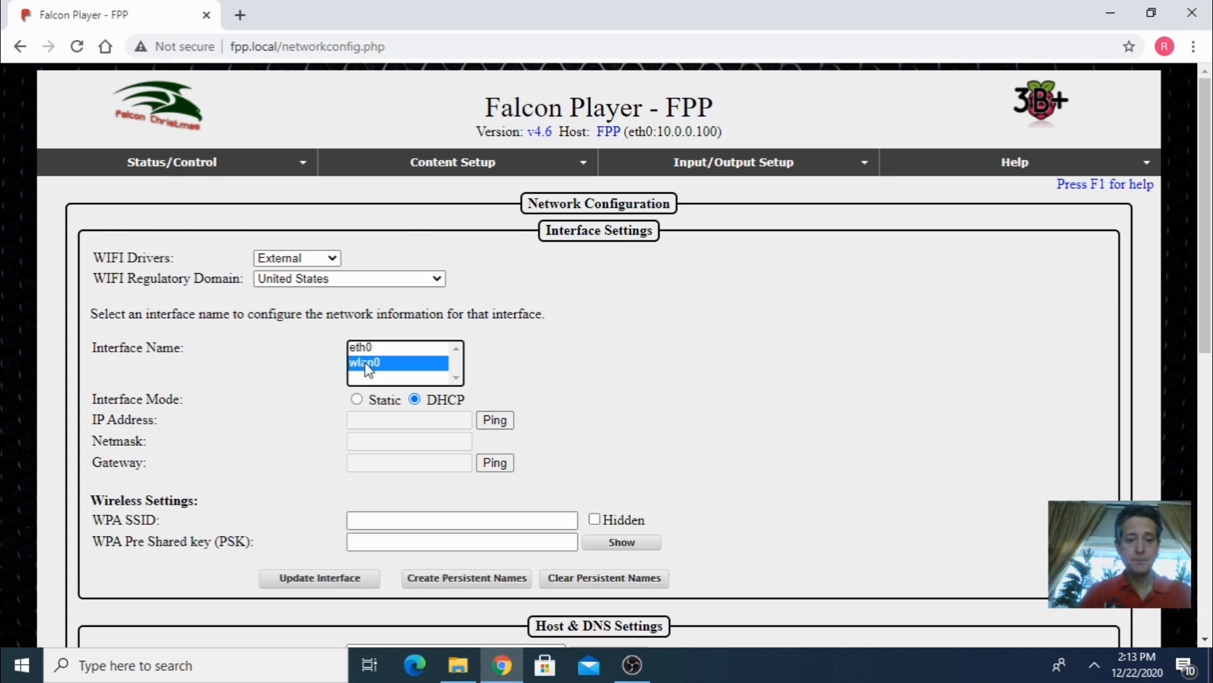
scroll(365, 367, down, 3)
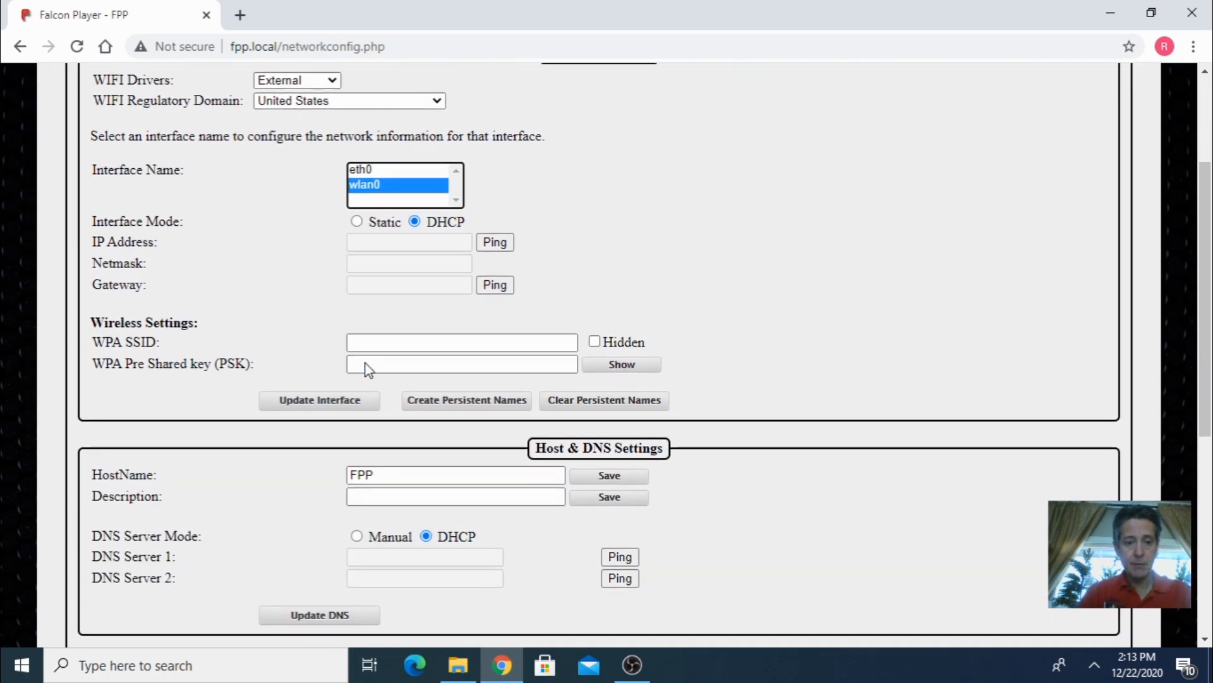
click(569, 344)
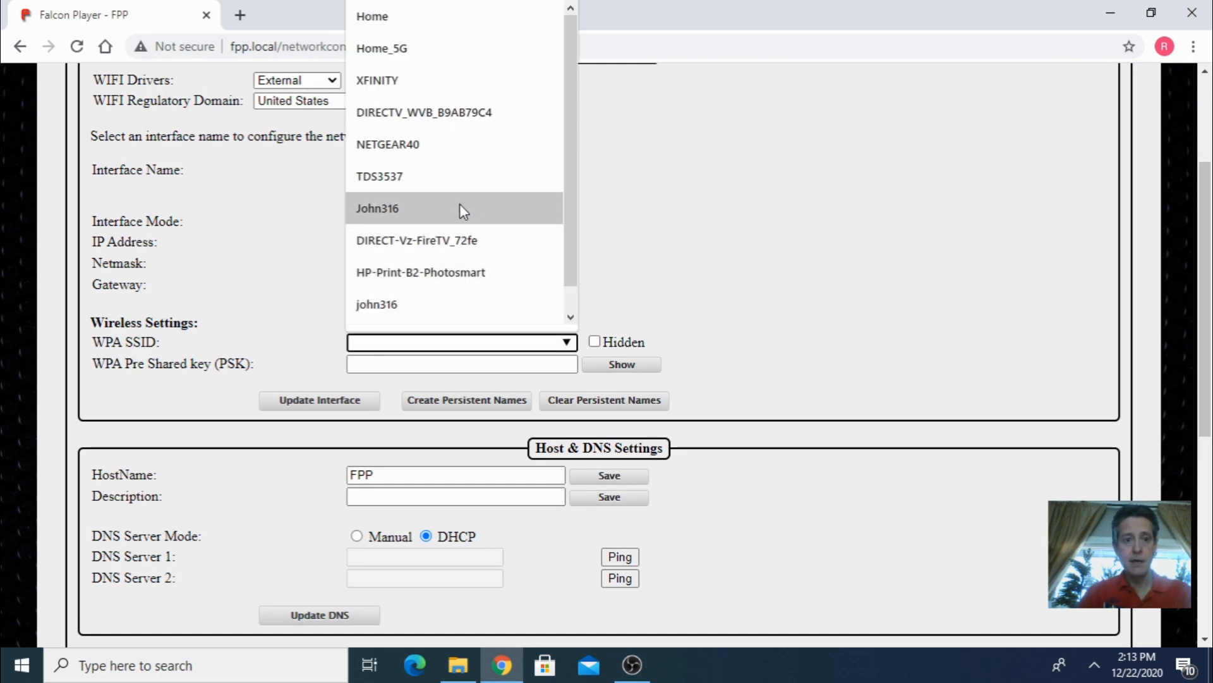
click(381, 18)
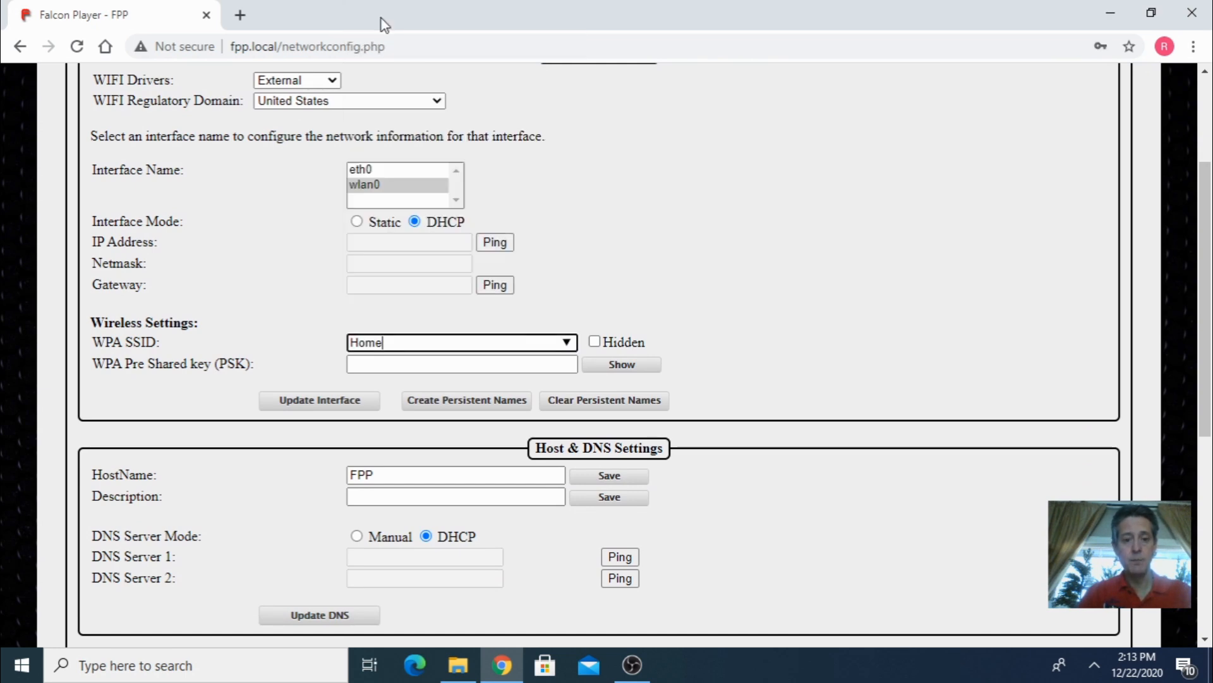
- Enter the WiFi pre-shared key for the wlan0 interface
click(421, 358)
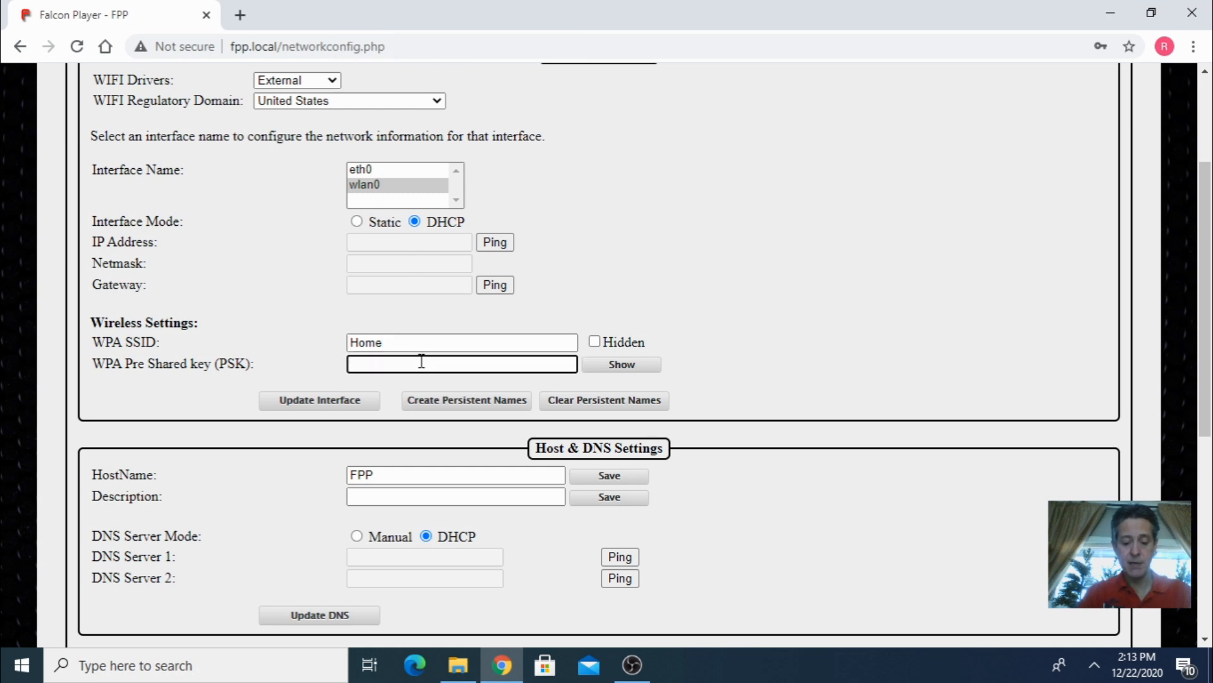
text(***********)
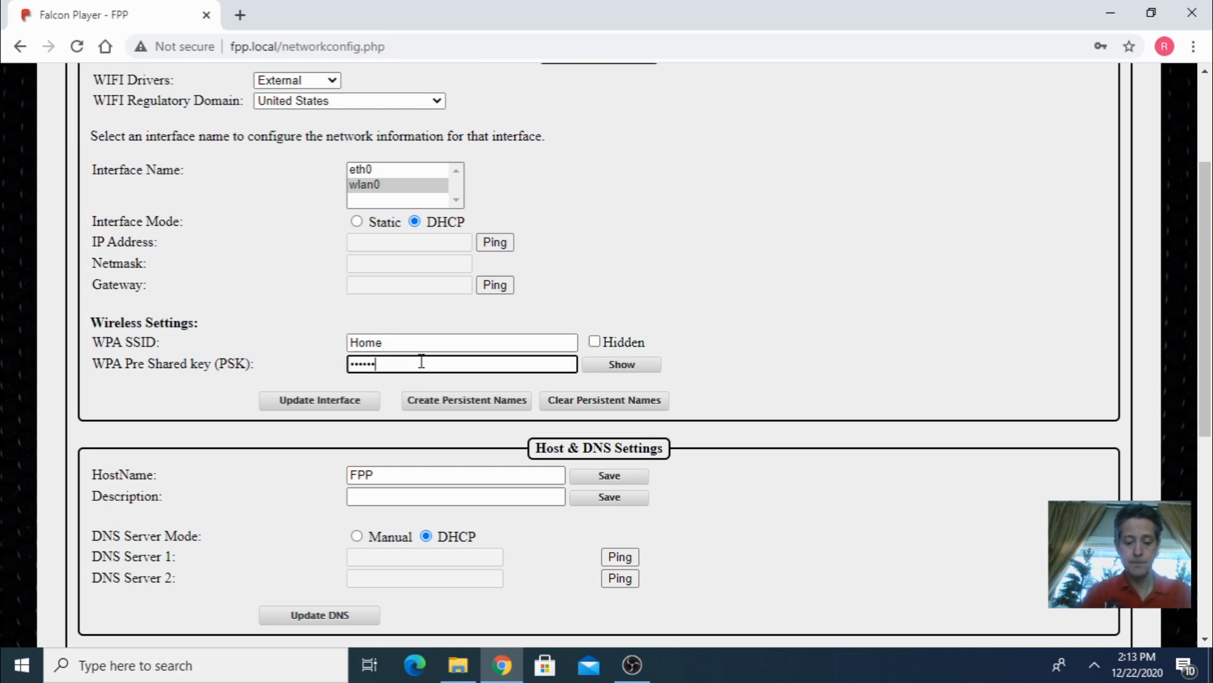
text(**)
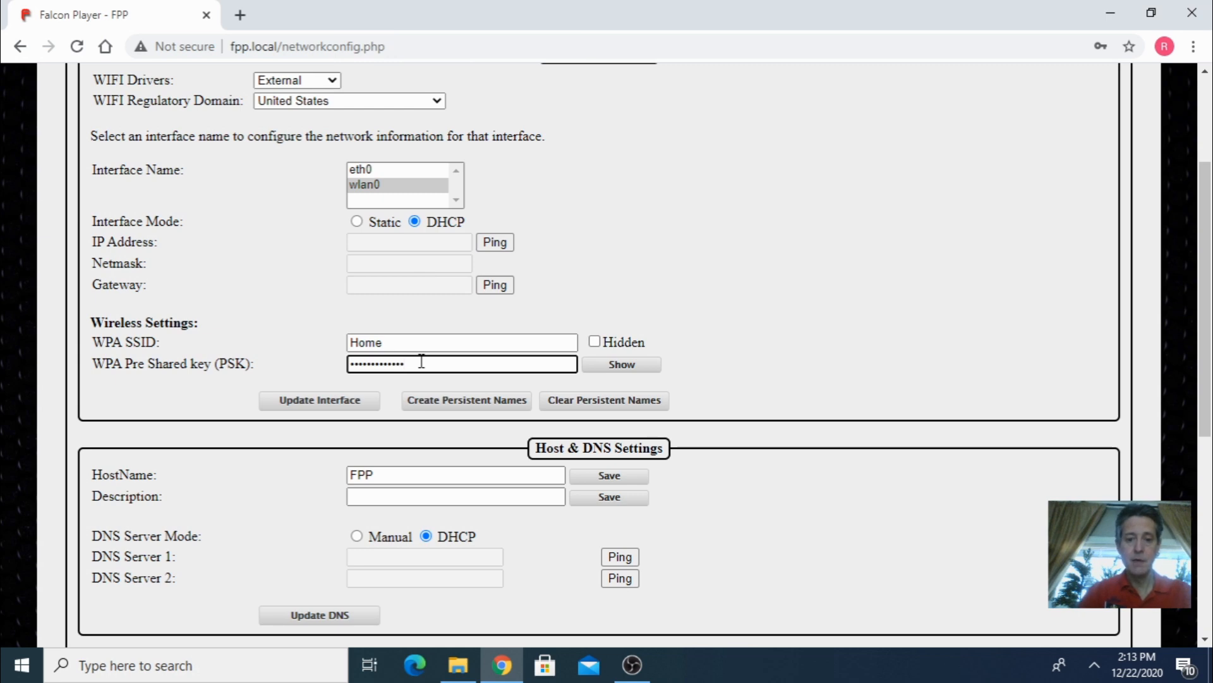
- Save the wlan0 interface settings, restart the network, and reload the network configuration page
click(707, 266)
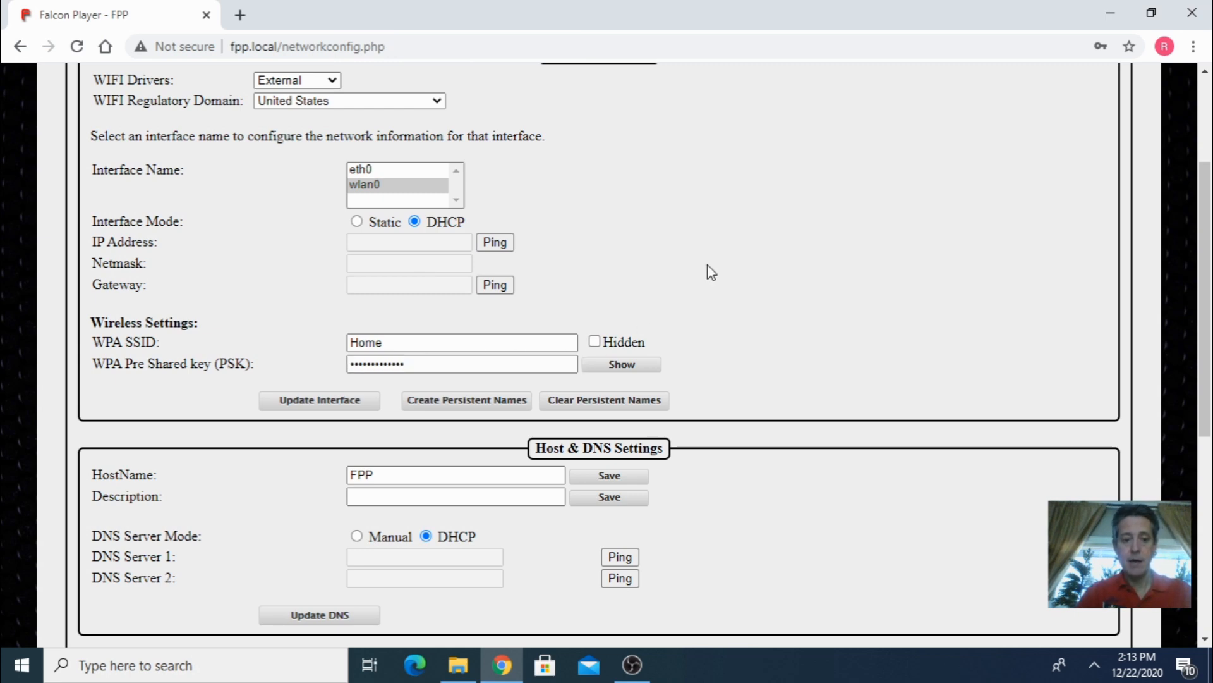
click(329, 405)
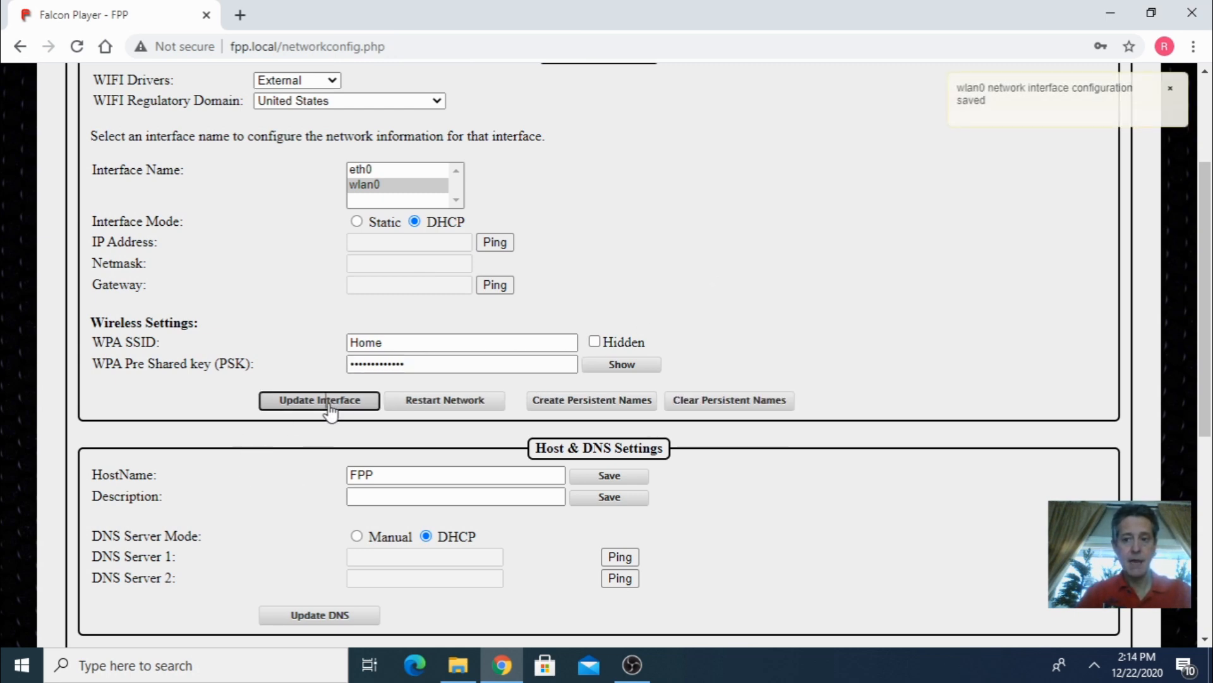
click(453, 409)
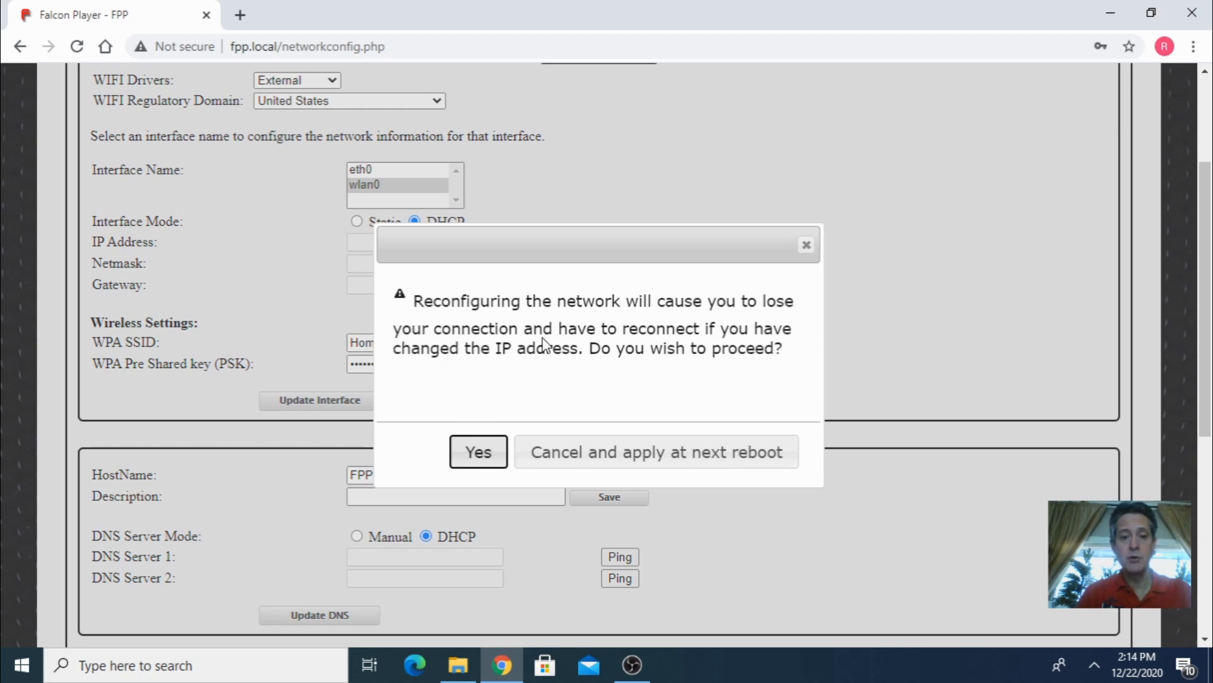
click(483, 461)
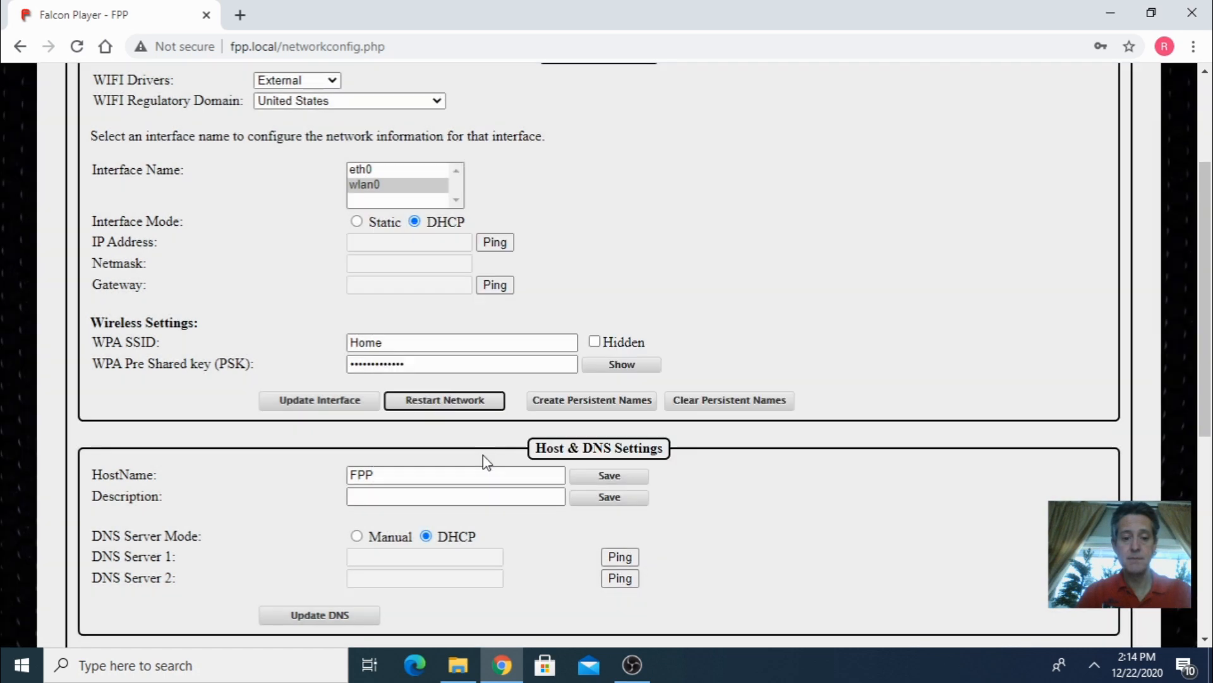
scroll(727, 325, up, 3)
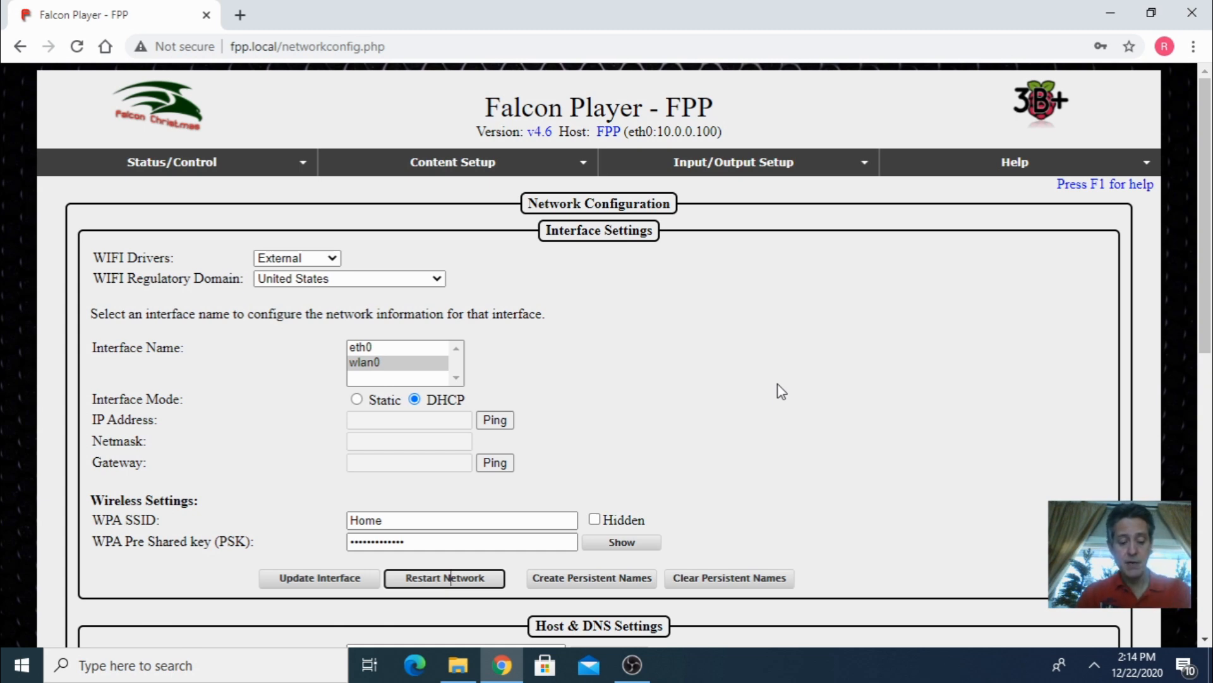
click(78, 48)
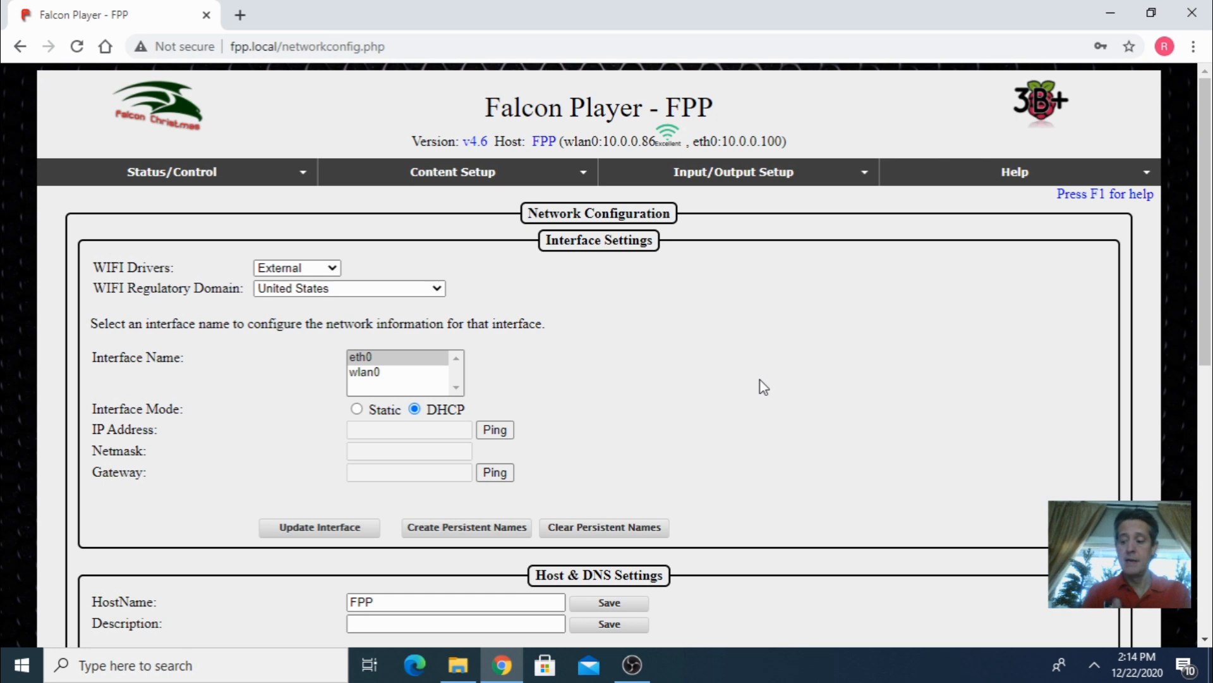
- Open the storage settings from the status page and grow the filesystem to use the entire SD card
mouse_move(176, 175)
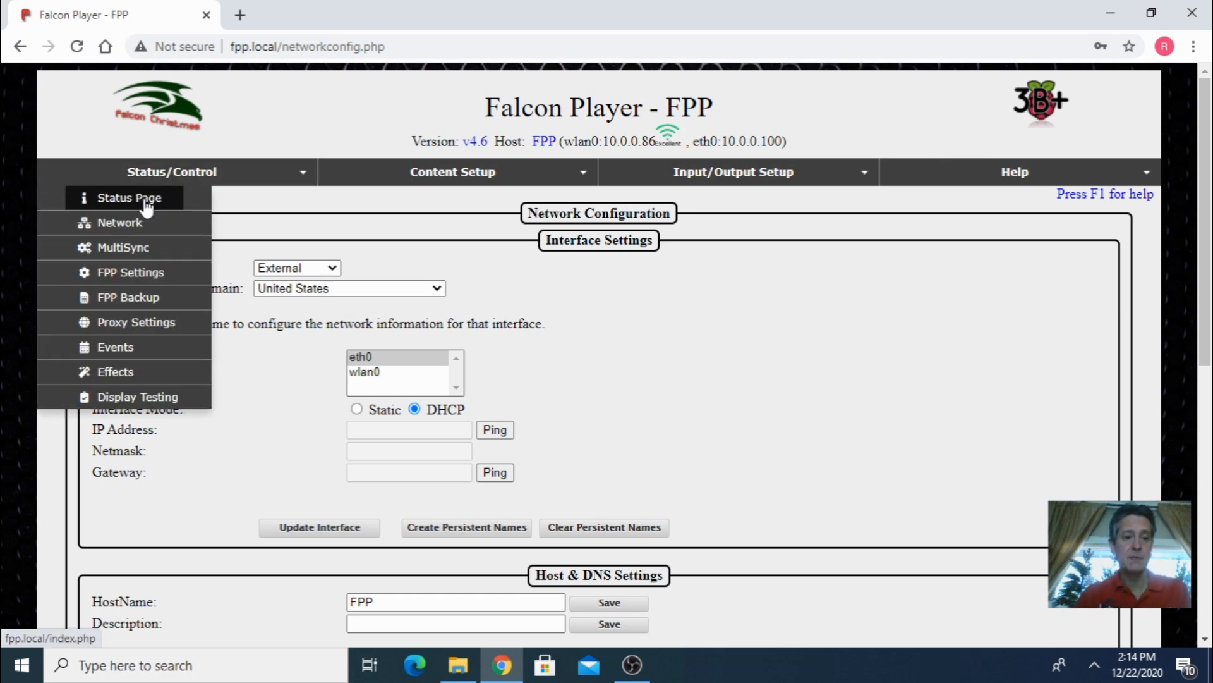
click(146, 201)
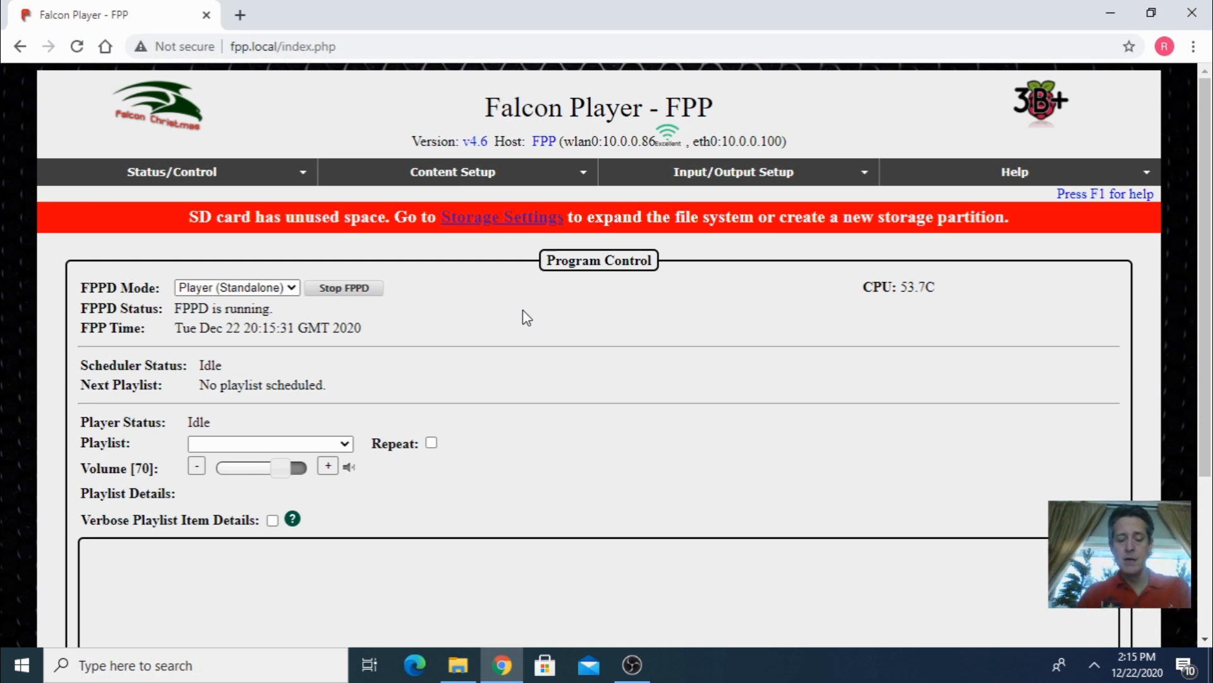
click(492, 219)
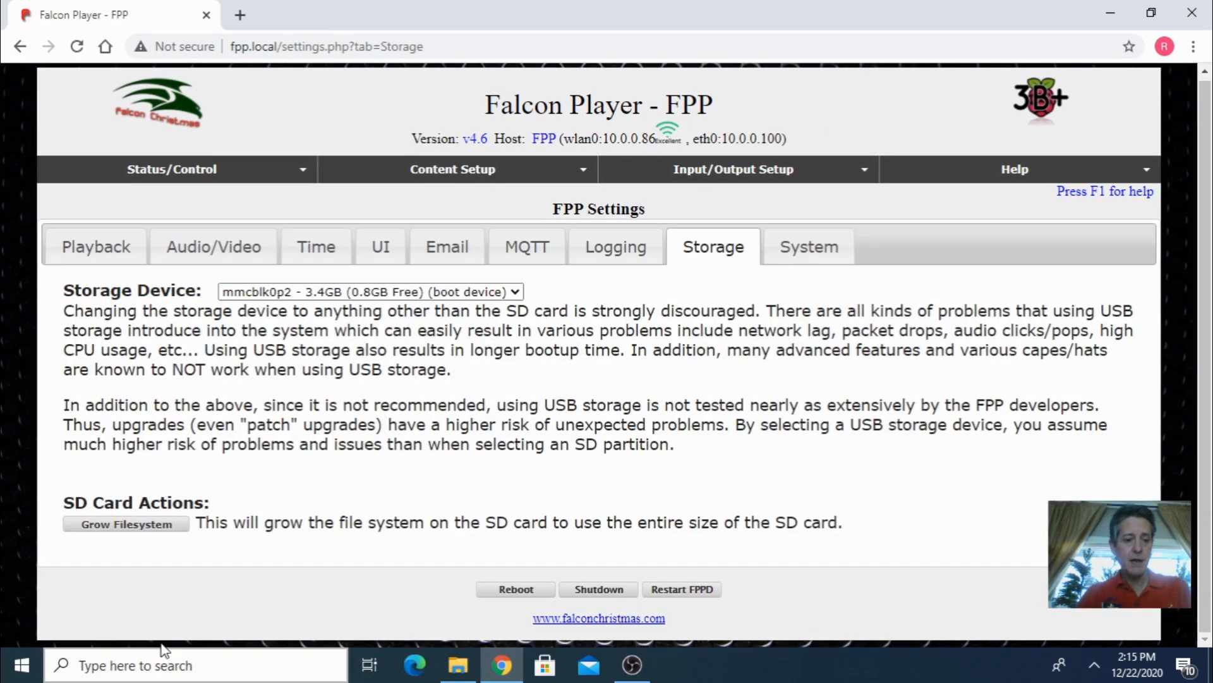
click(137, 532)
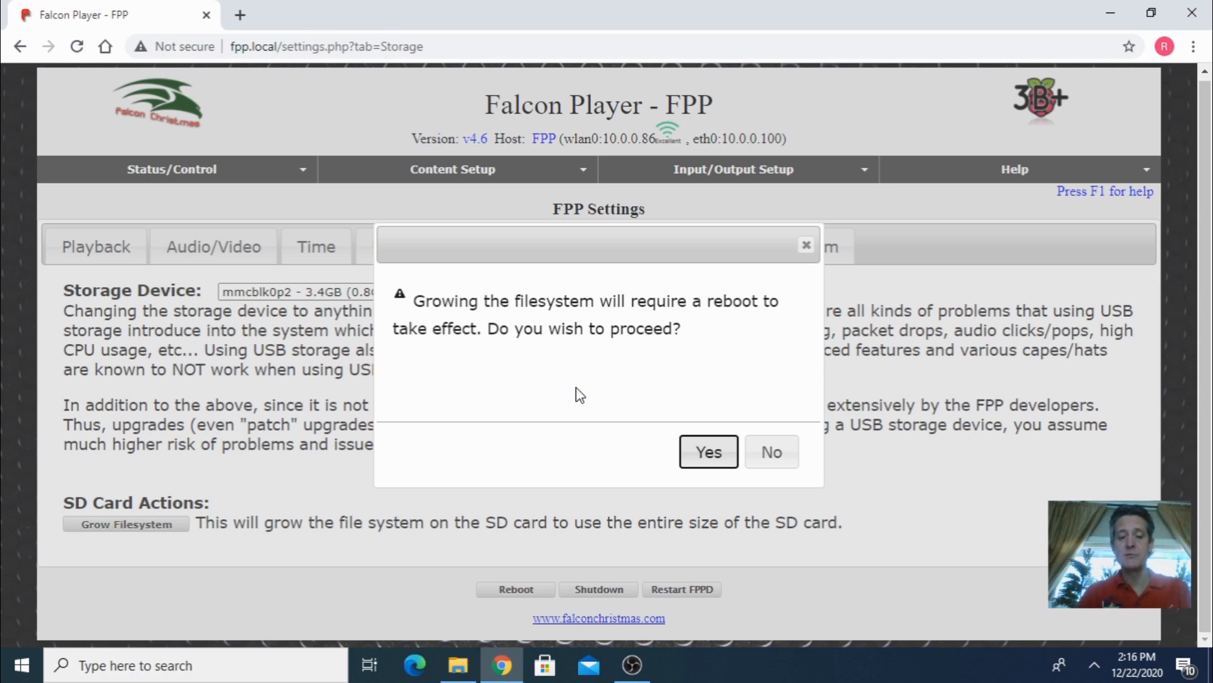
click(706, 452)
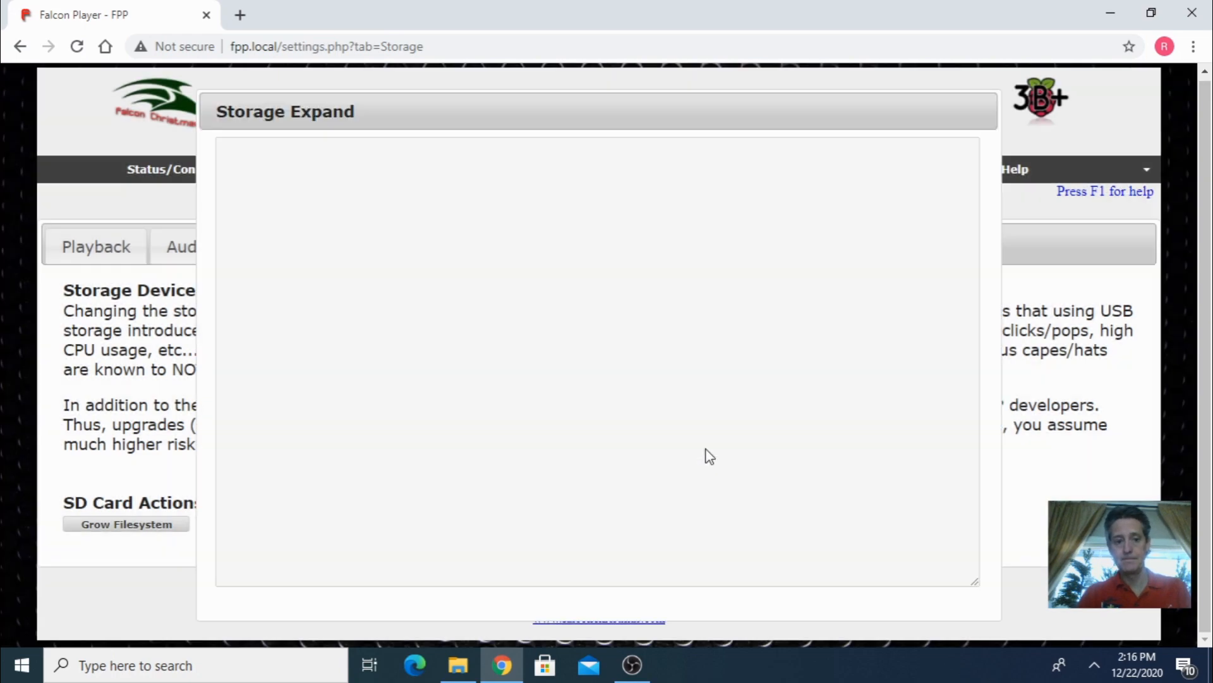